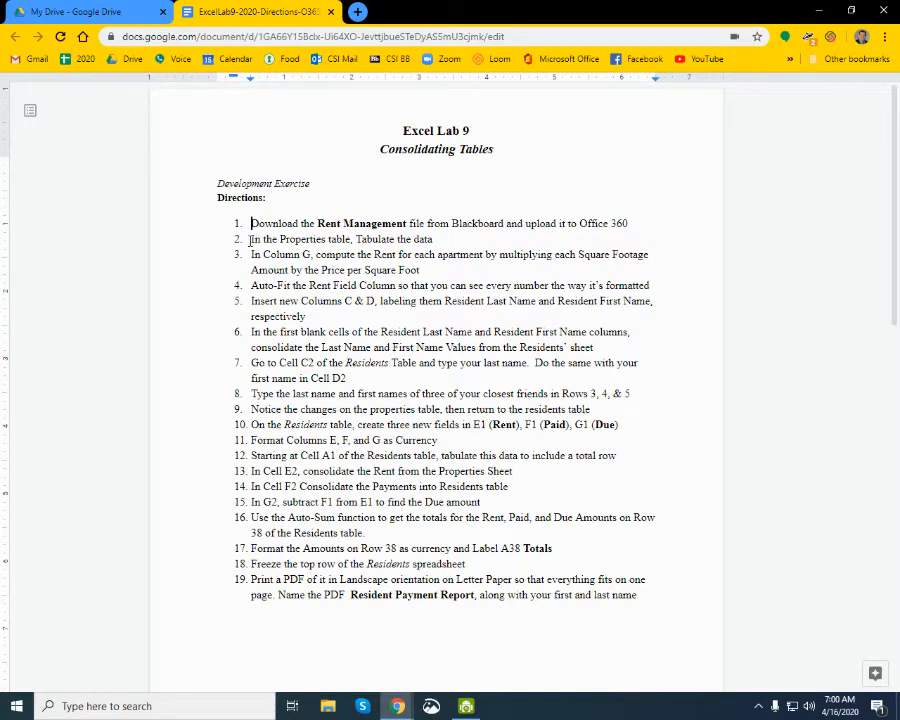
- Switch to the RentManagement 5 workbook in Excel and compare the data on the Properties, Residents and Payments sheets
key("alt+Tab")
key("alt+Tab")
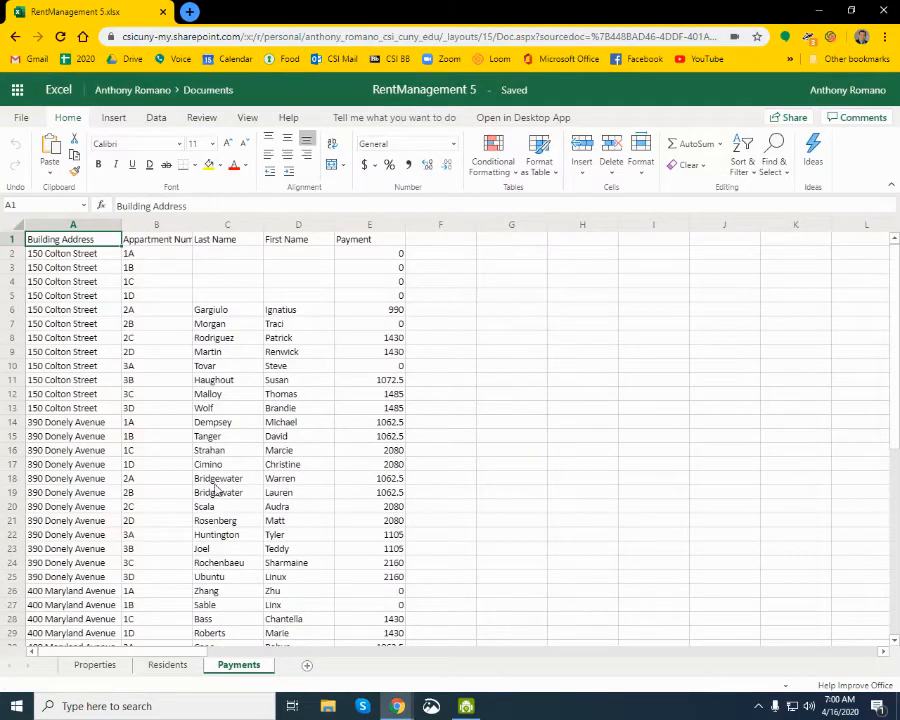
scroll(212, 484, "down", 5)
scroll(212, 486, "up", 5)
left_click(96, 667)
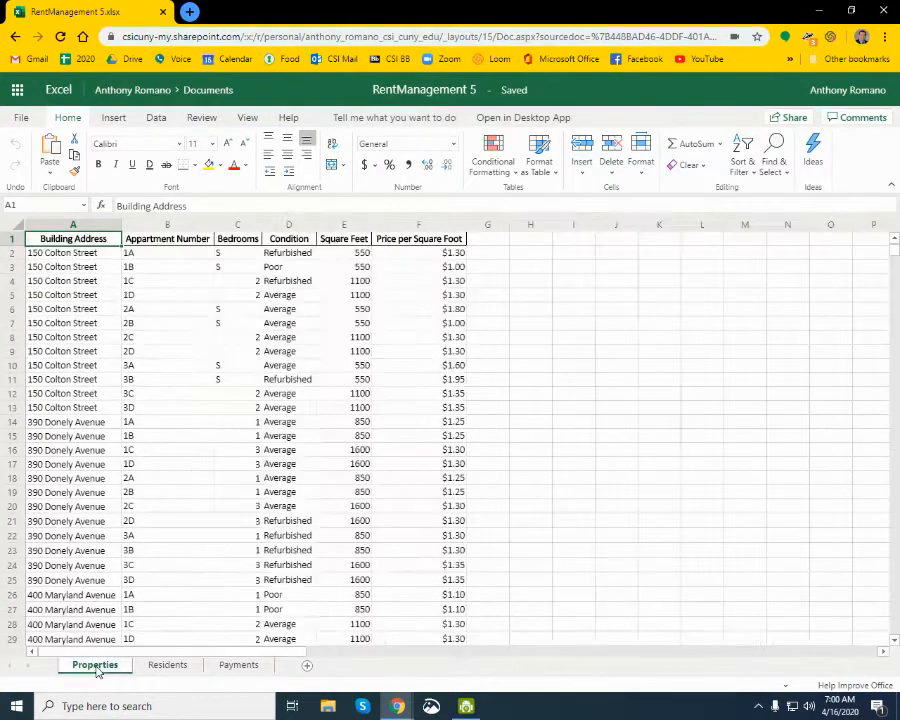
left_click(168, 665)
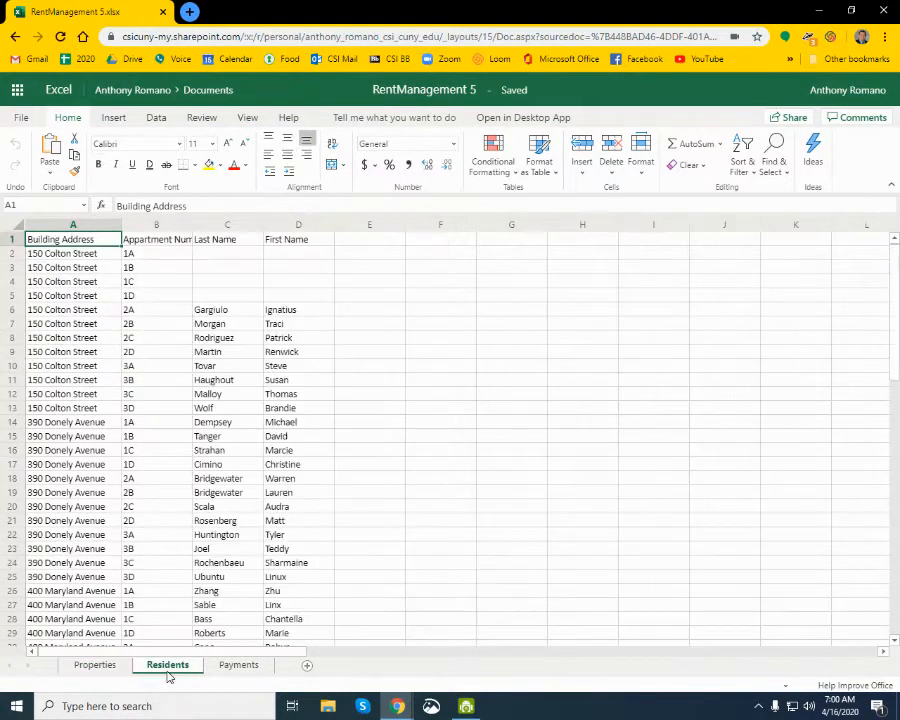
left_click(246, 666)
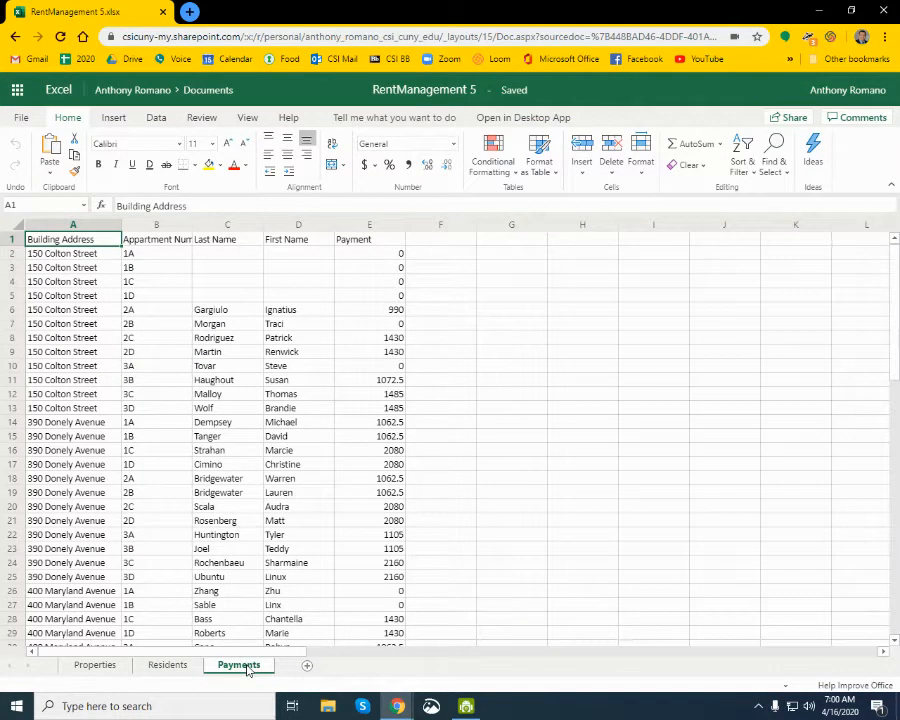
left_click(94, 666)
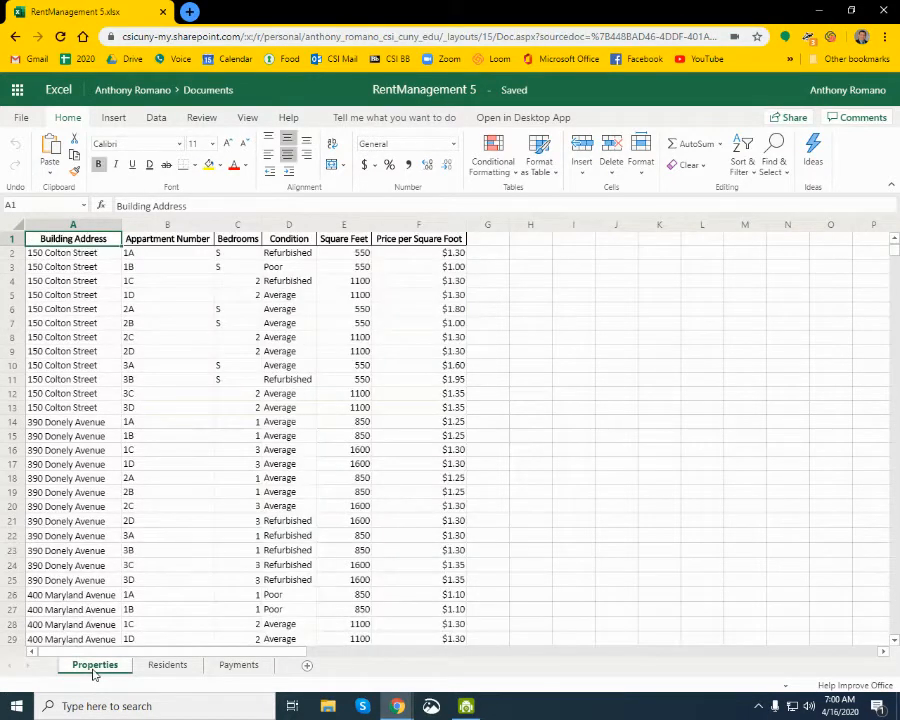
left_click(164, 672)
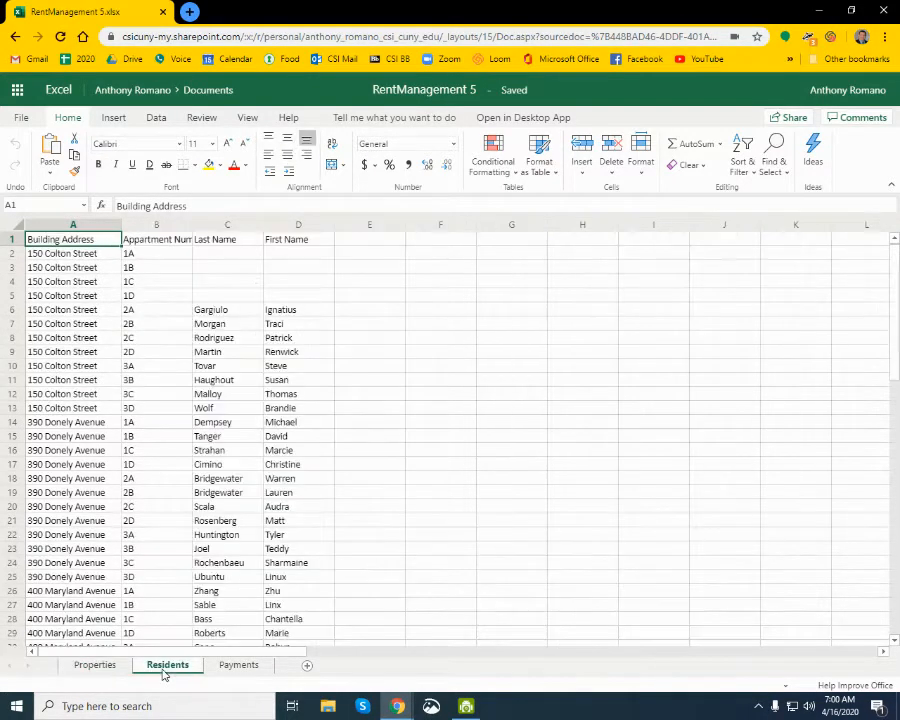
left_click(250, 668)
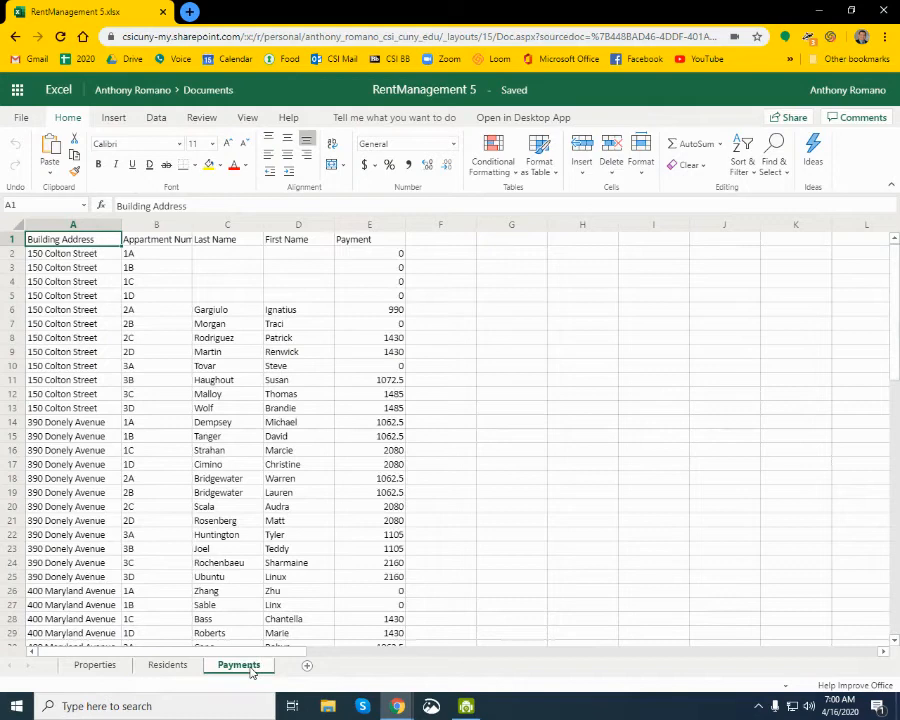
left_click(93, 666)
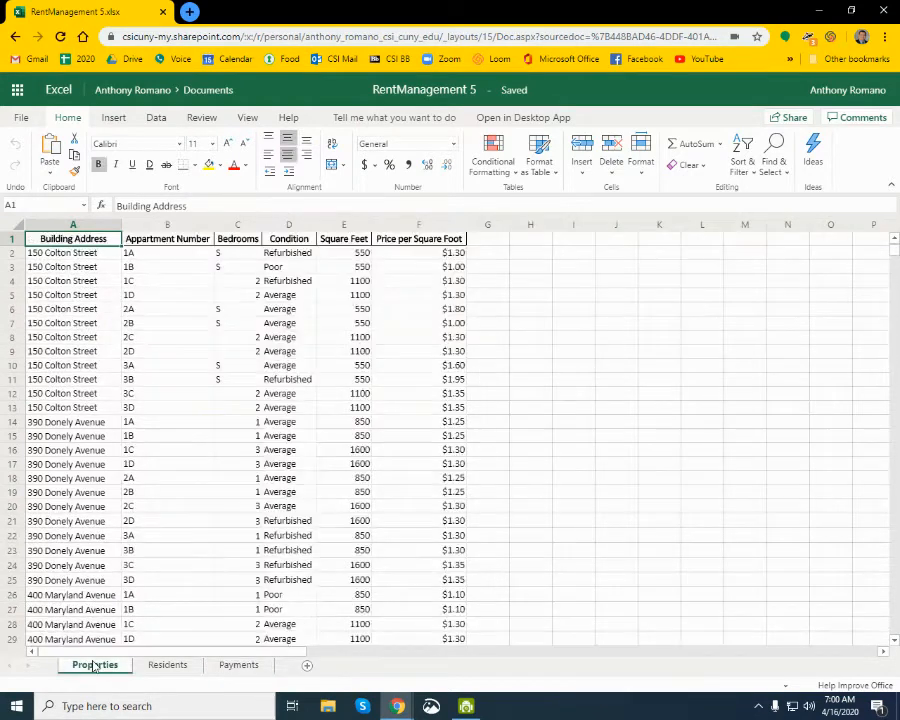
left_click(162, 669)
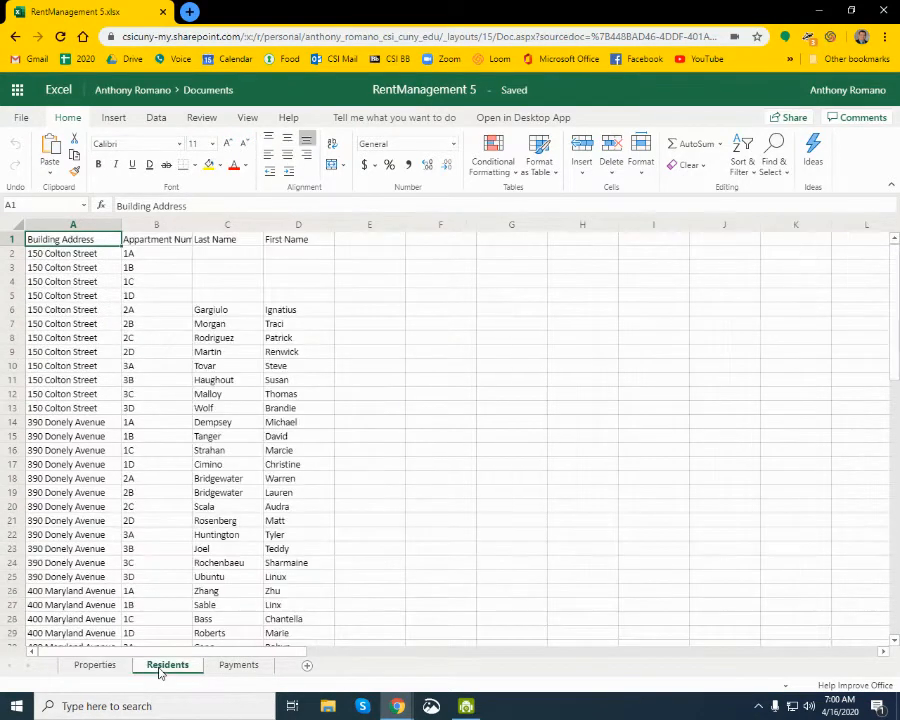
left_click(239, 670)
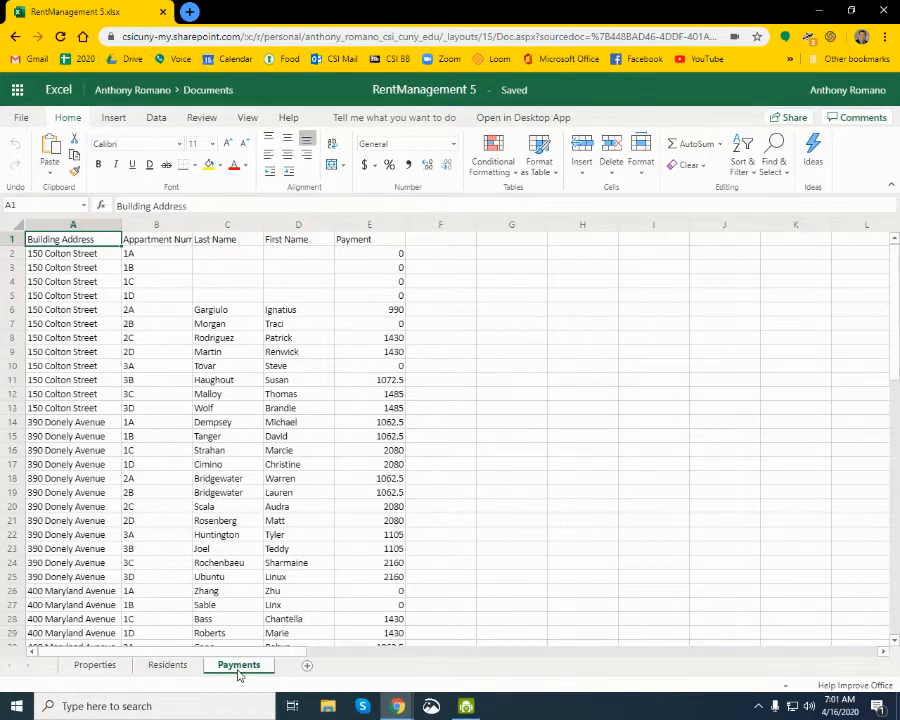
- Examine the Properties sheet's layout, looking at the Appartment Number column and the record in row 2
left_click(94, 667)
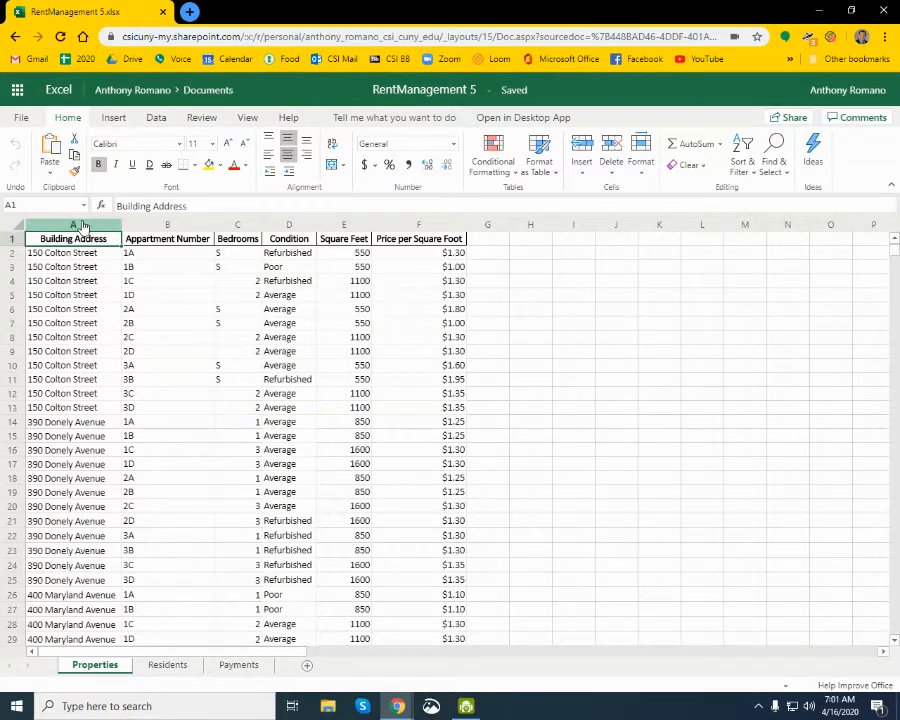
left_click(167, 226)
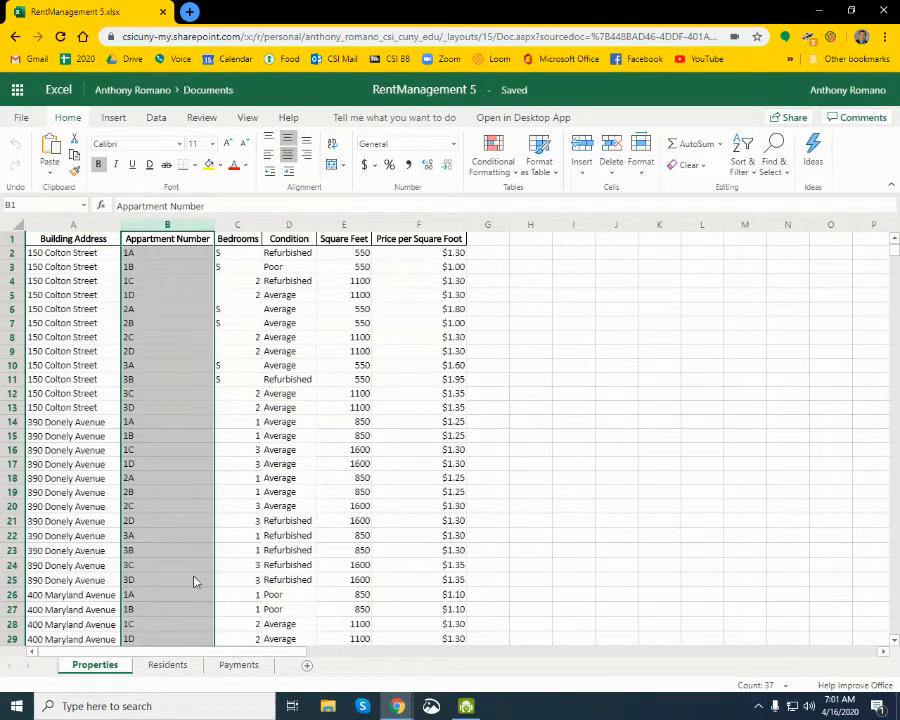
left_click(10, 256)
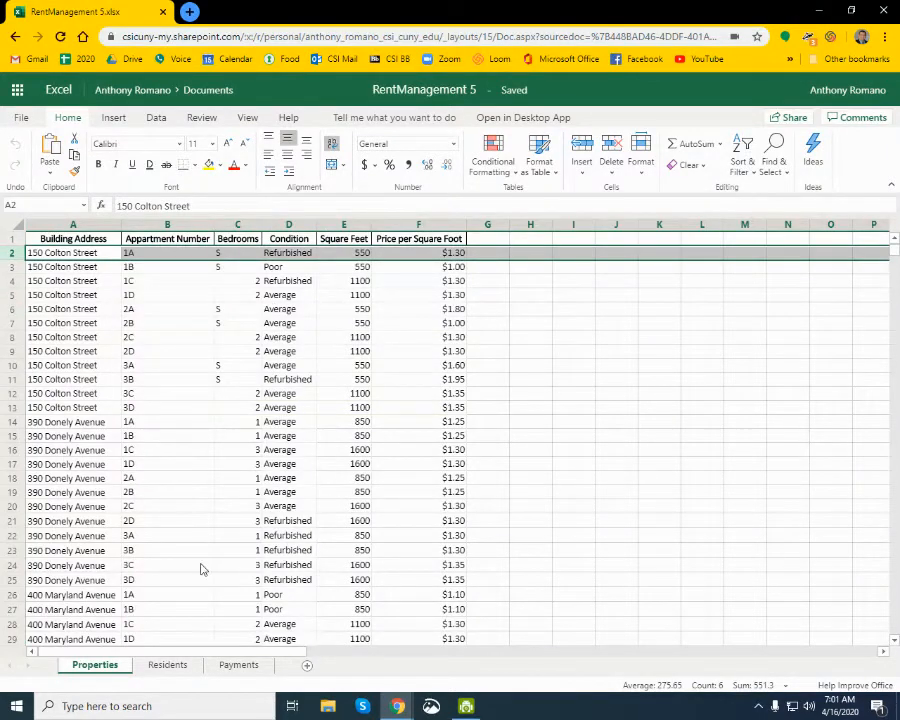
left_click(209, 630)
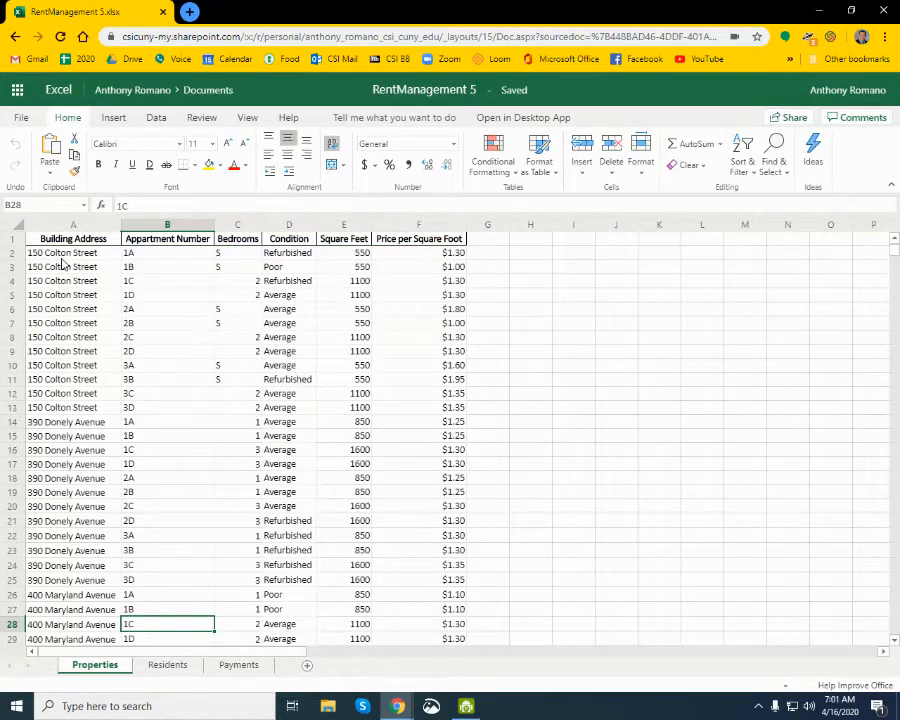
- Check direction 2 in the Google Docs lab directions, and convert the Properties data in A1:F37 into a table with headers
key("alt+Tab")
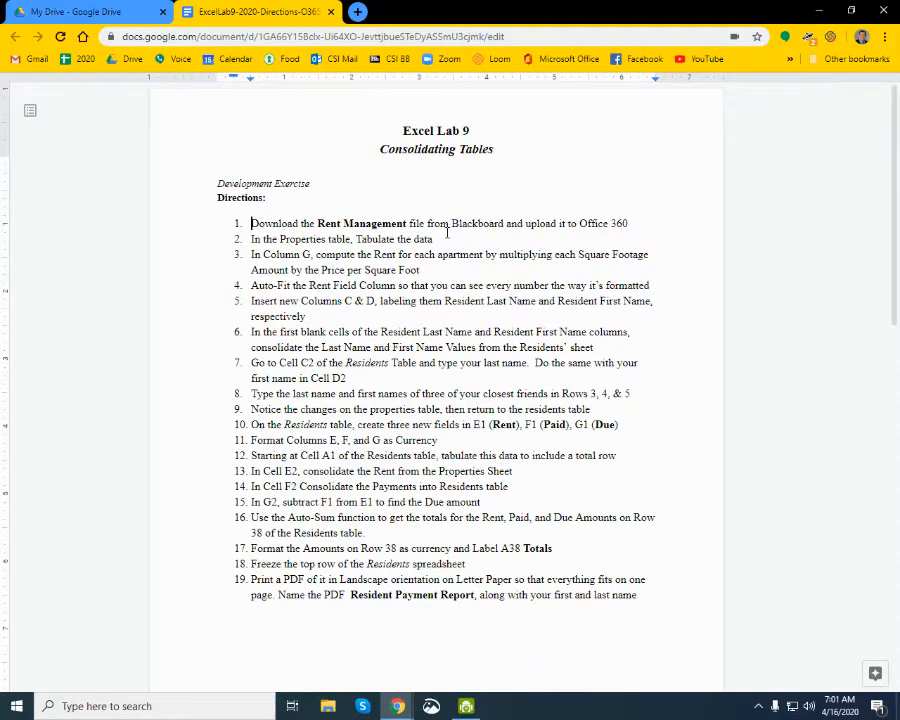
left_click_drag(251, 240, 435, 241)
key("alt+Tab")
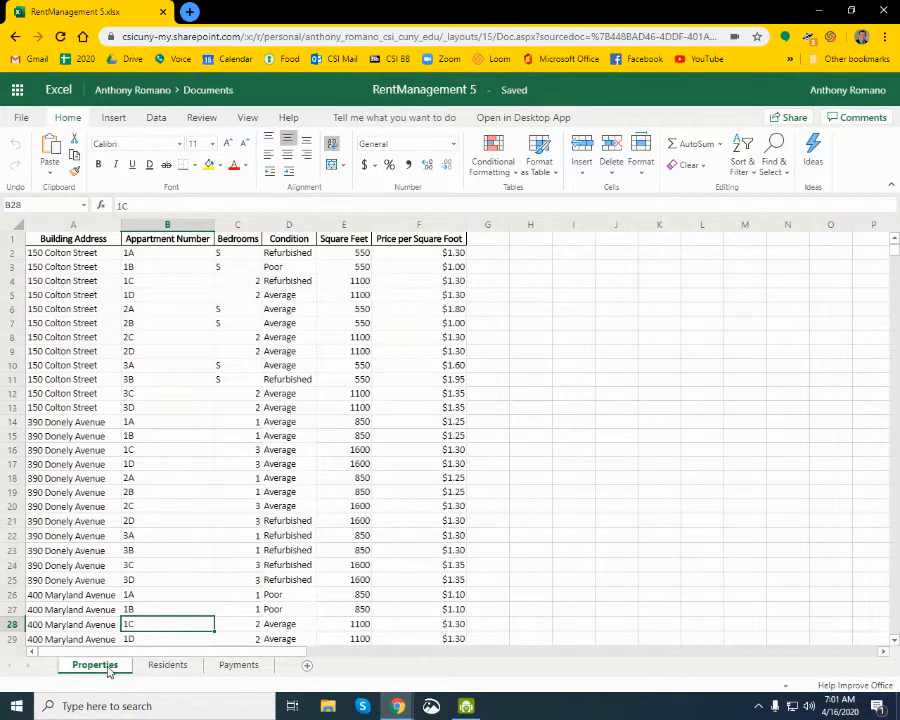
left_click(163, 665)
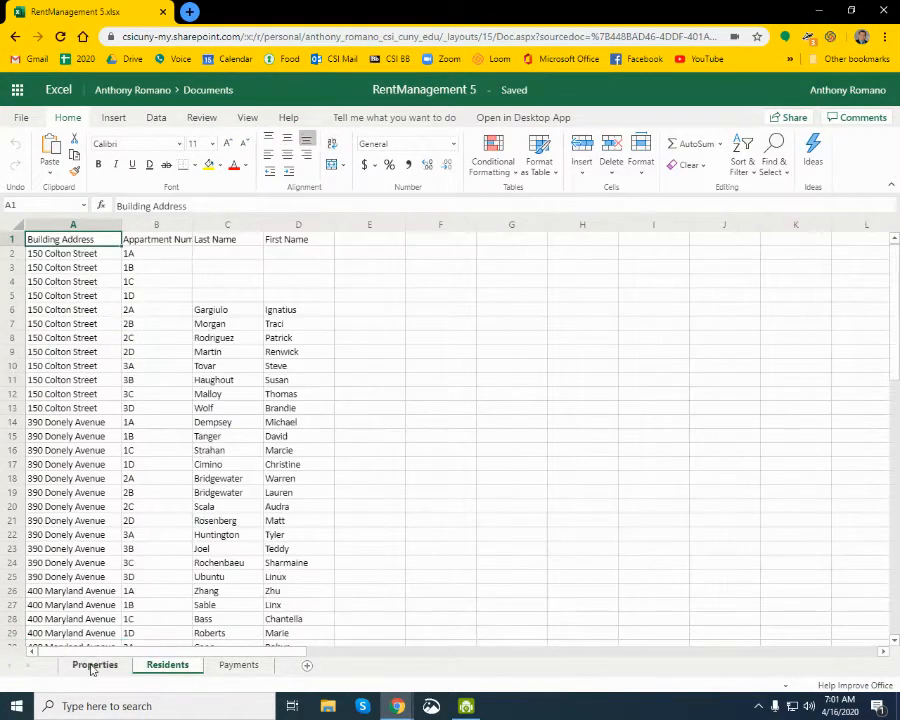
left_click(91, 668)
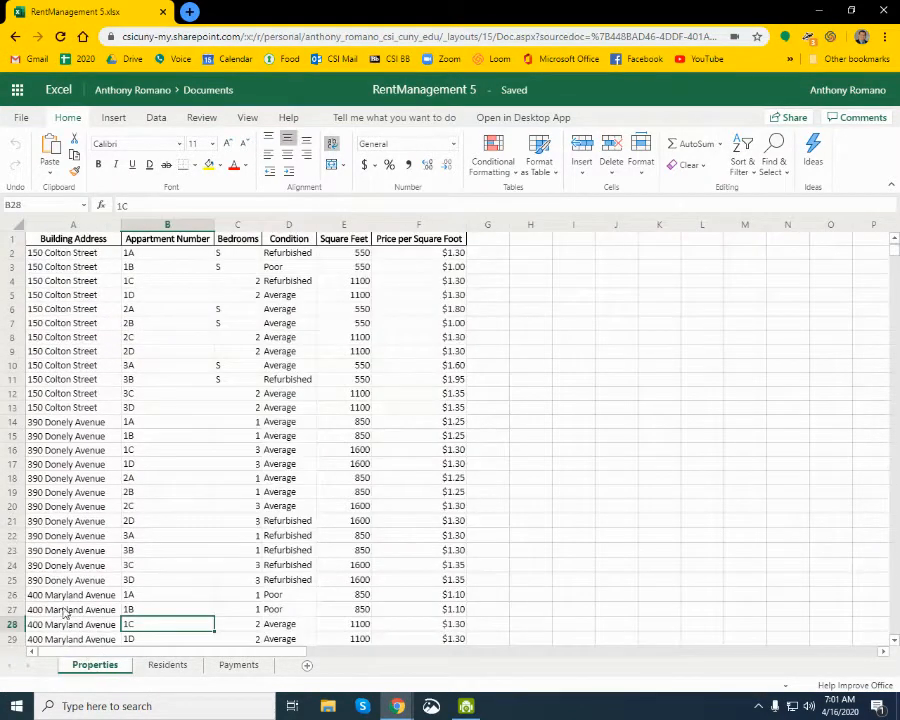
left_click(80, 245)
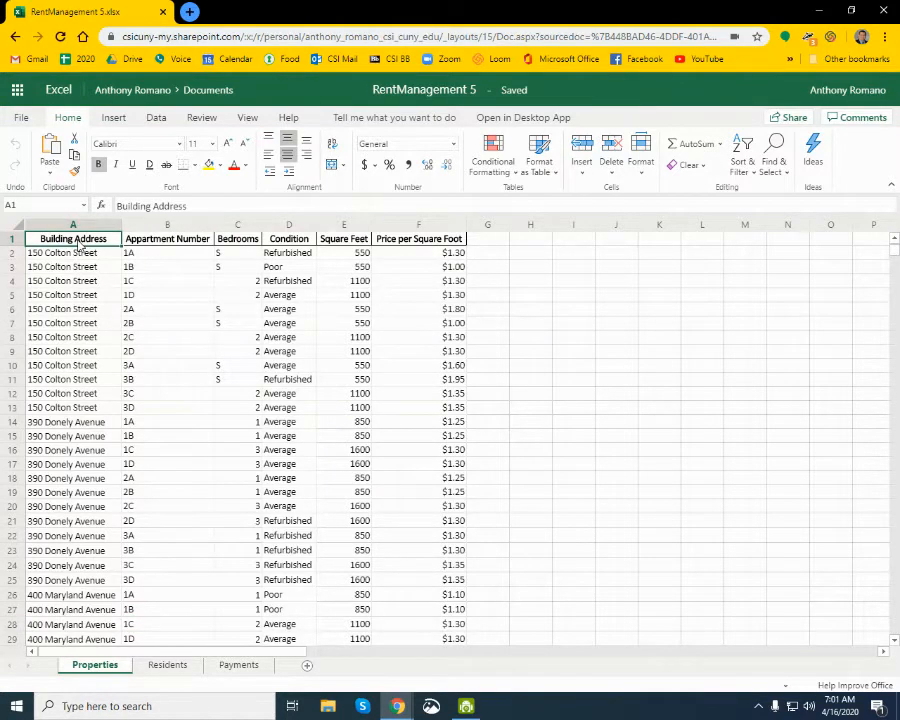
left_click(113, 117)
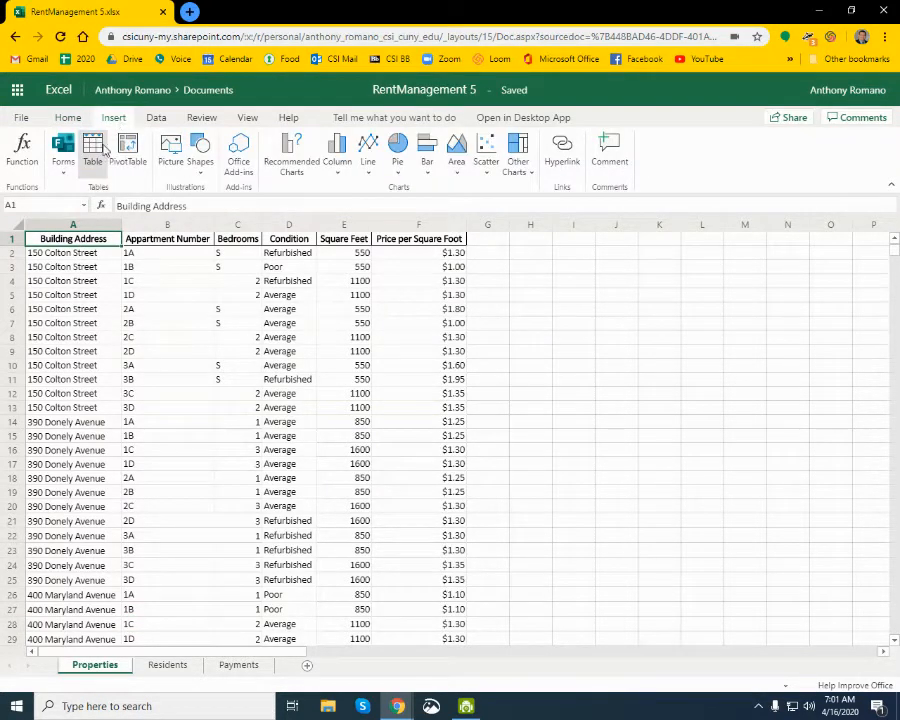
left_click(92, 150)
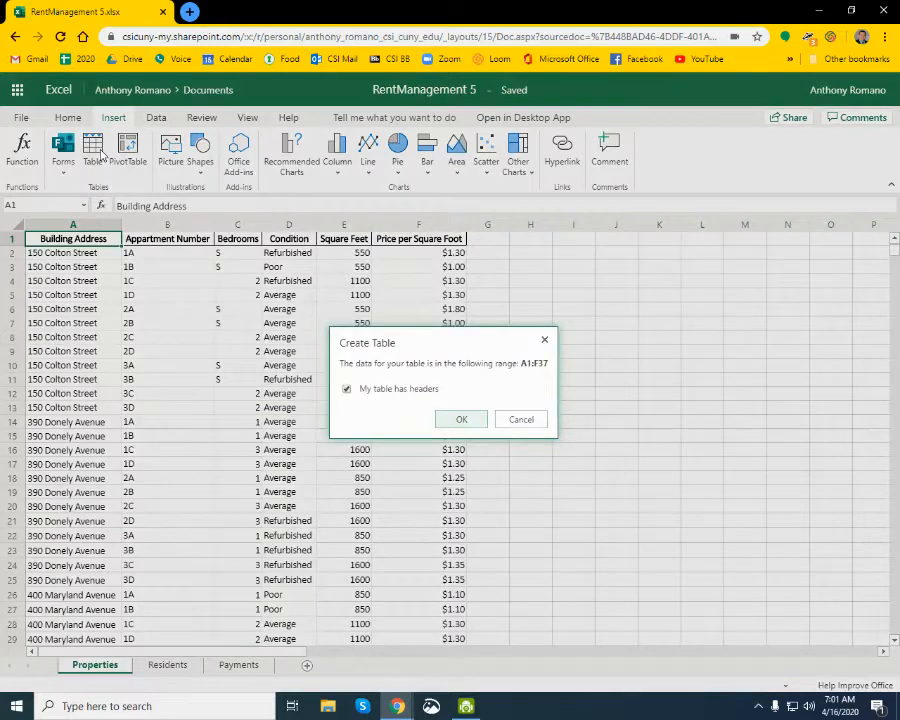
left_click(460, 420)
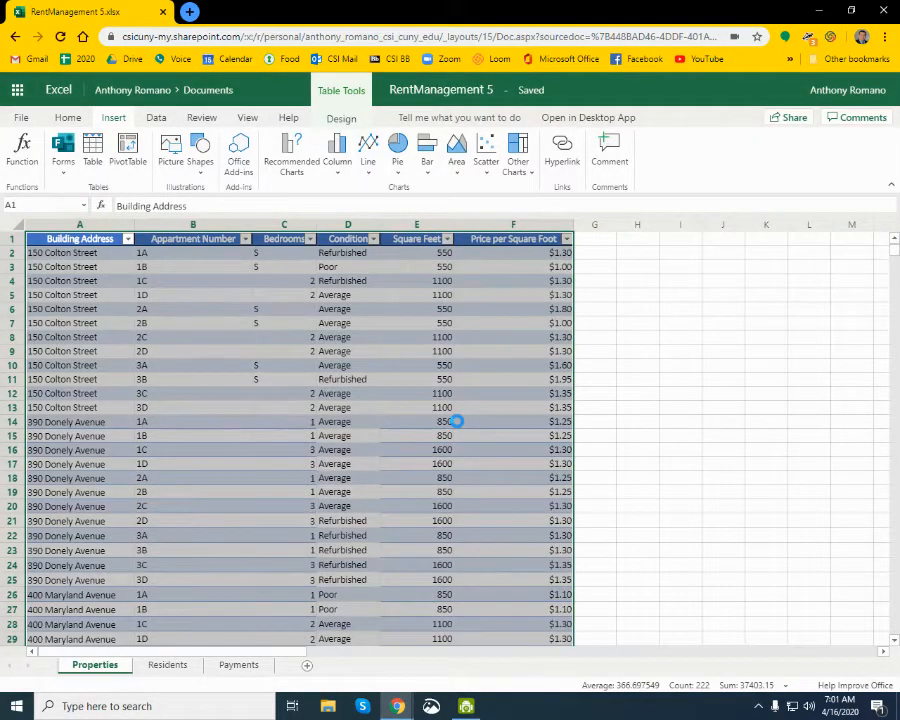
- Read direction 3 in the Google Docs lab directions, and add a Rent column to the Properties table by labelling cell G1
key("alt+Tab")
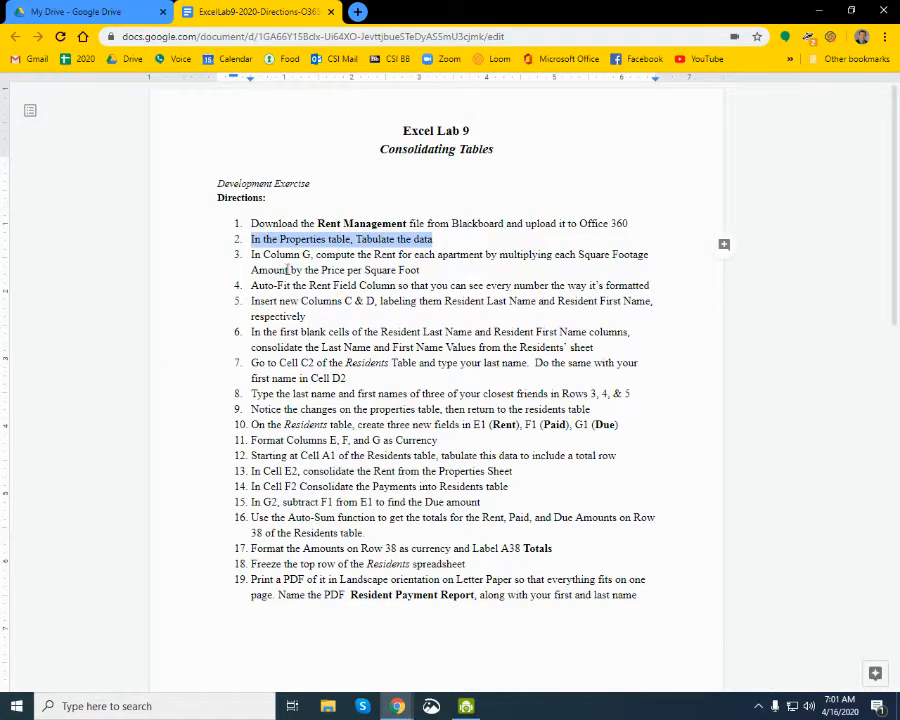
left_click(251, 255)
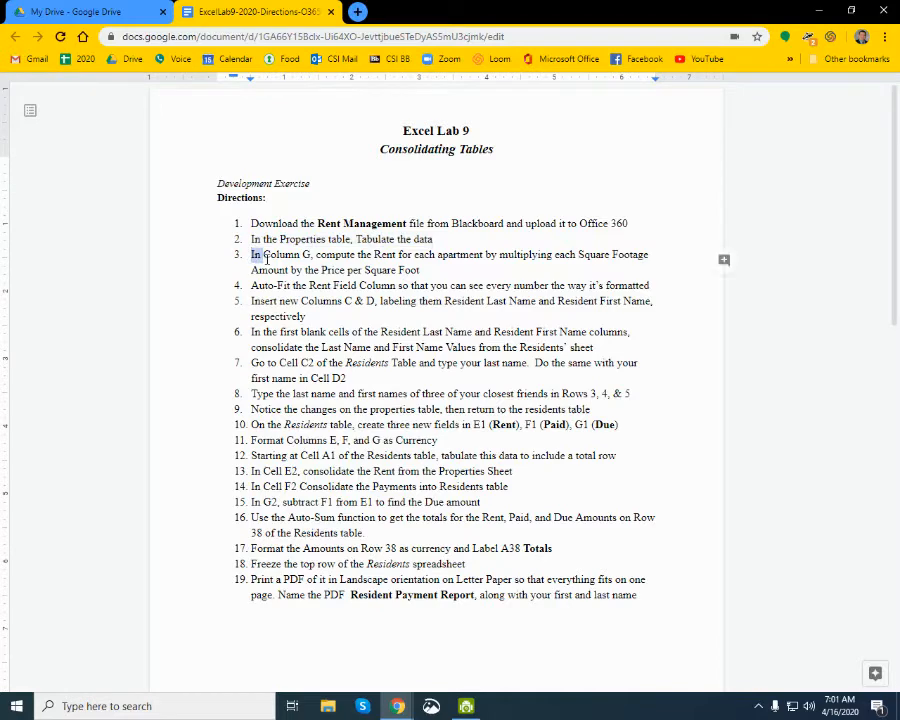
left_click_drag(251, 255, 652, 265)
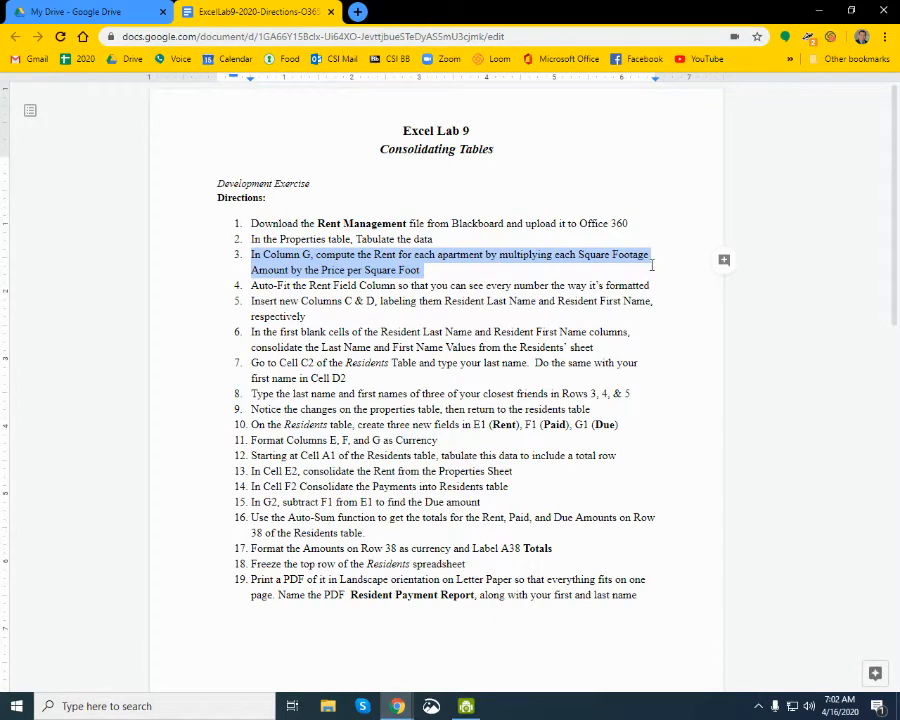
key("alt+Tab")
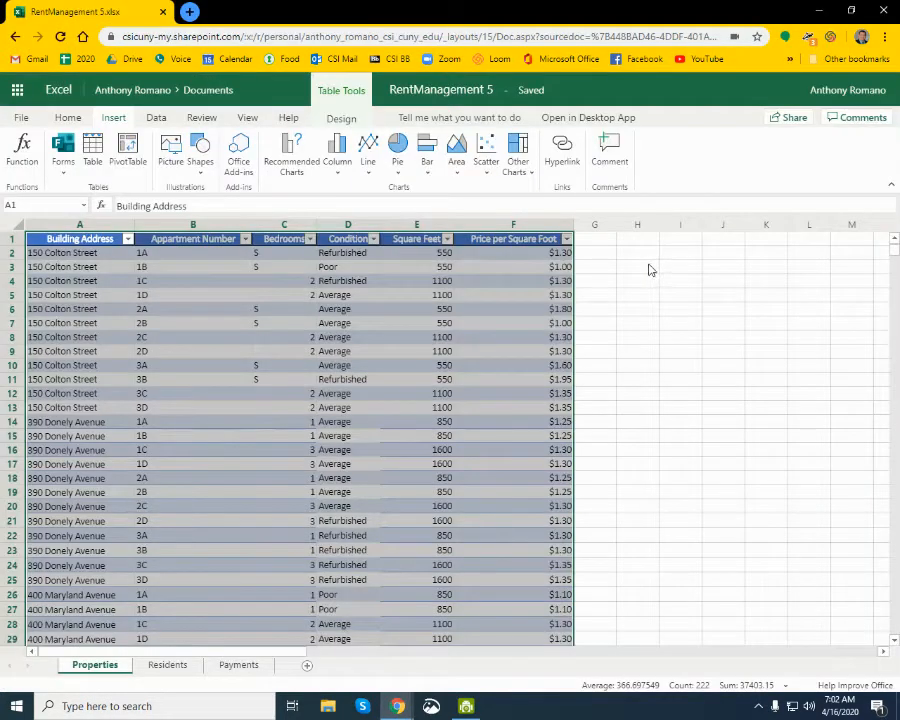
left_click(591, 243)
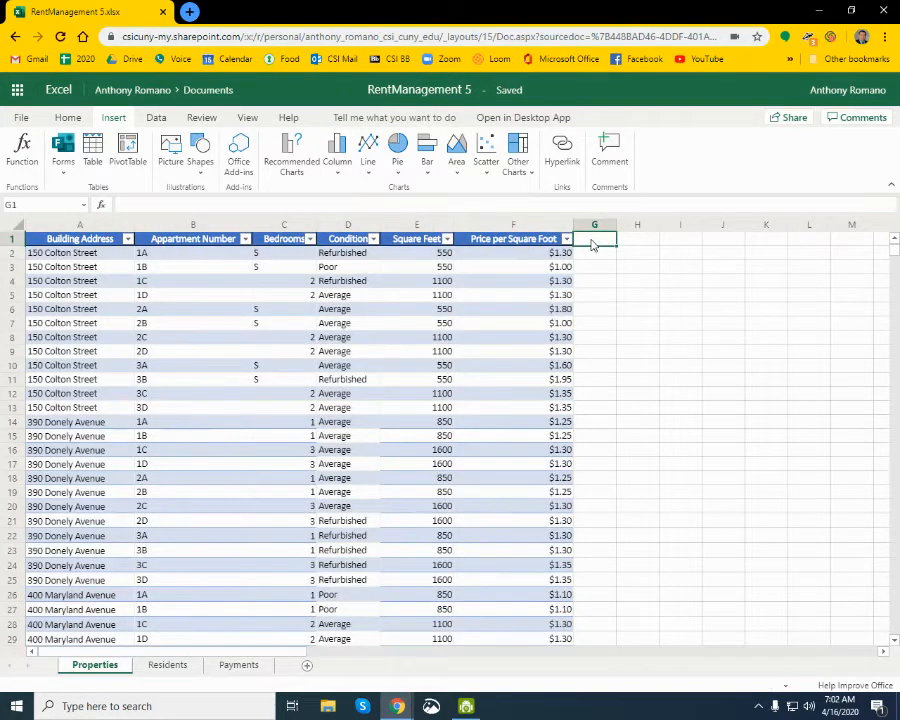
type("Rent")
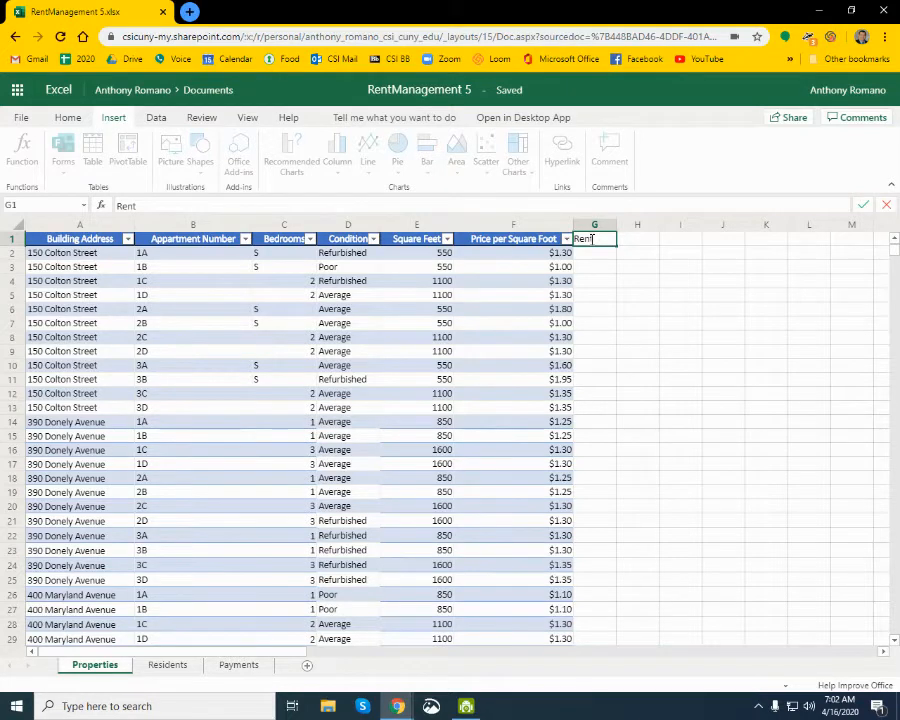
key("Return")
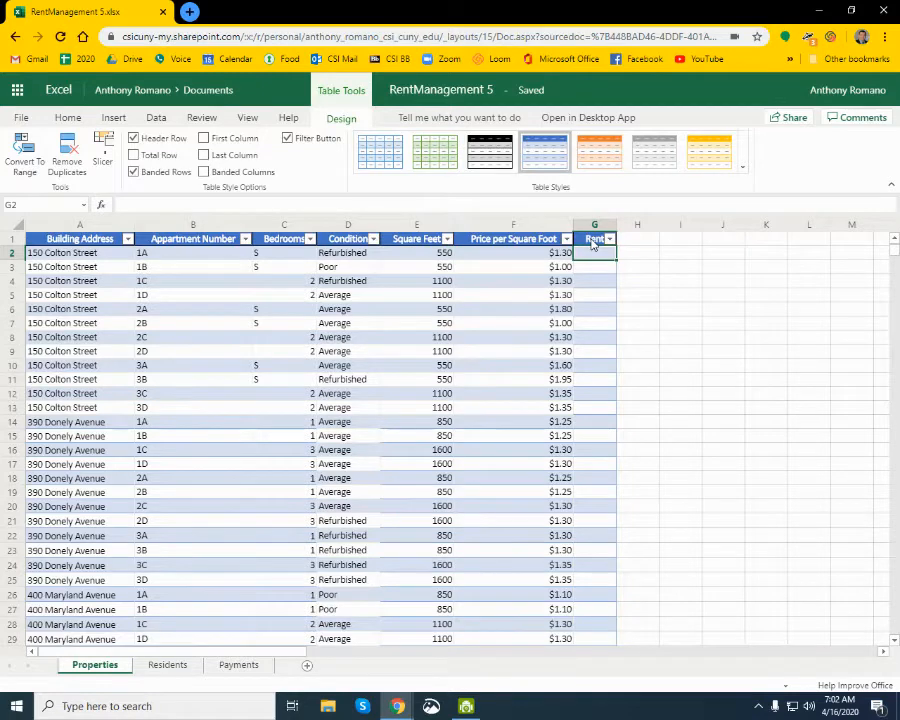
- Compute the rents from cell G2 with =E2*F2, and auto-fit the Rent column's width before returning to the lab directions
type("=")
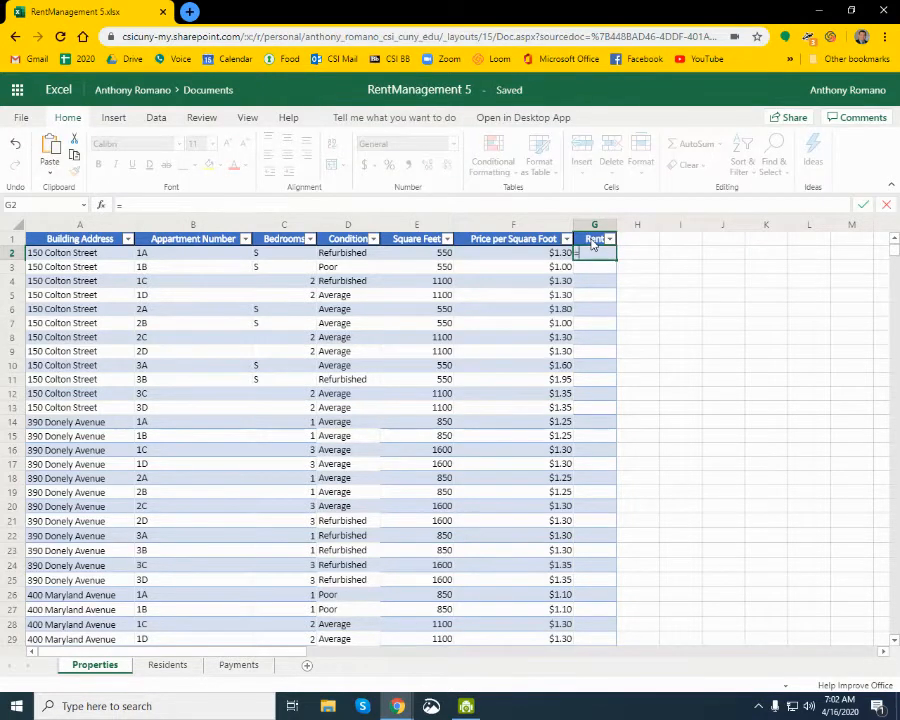
left_click(422, 258)
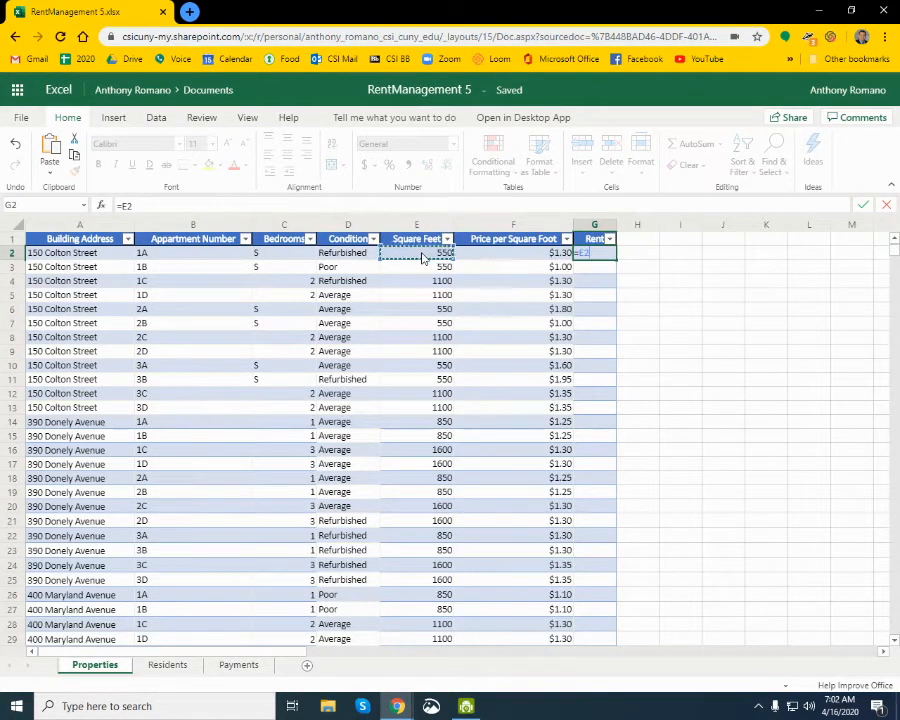
type("*")
left_click(510, 260)
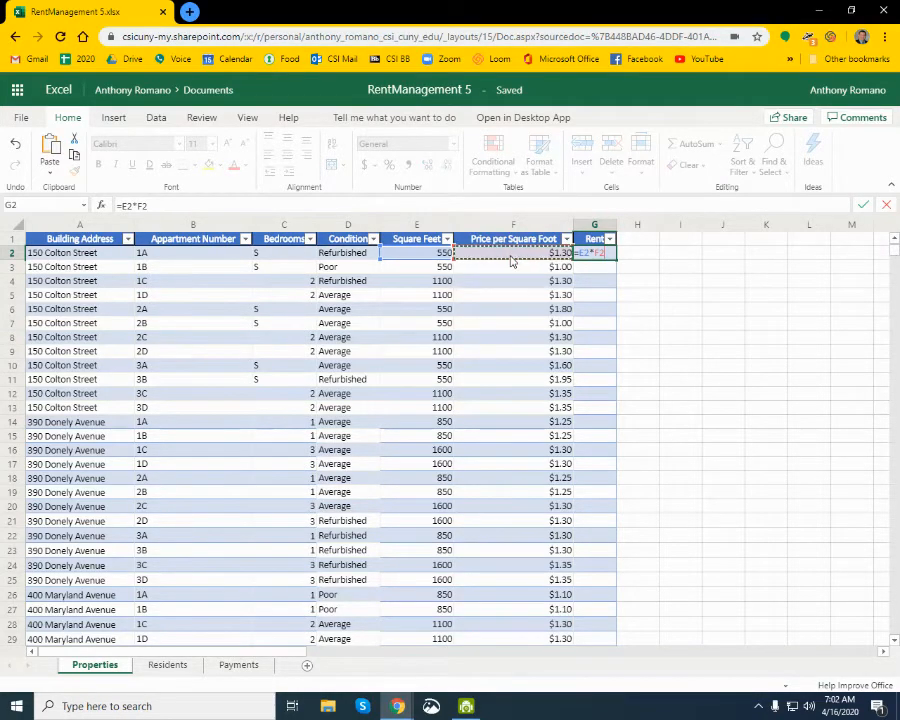
key("Return")
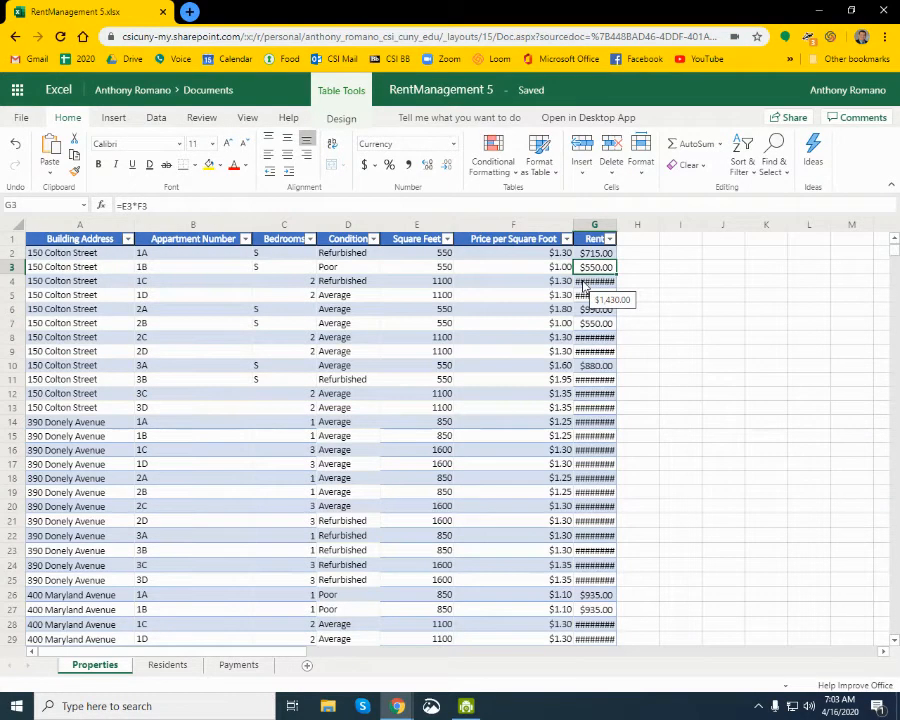
double_click(616, 224)
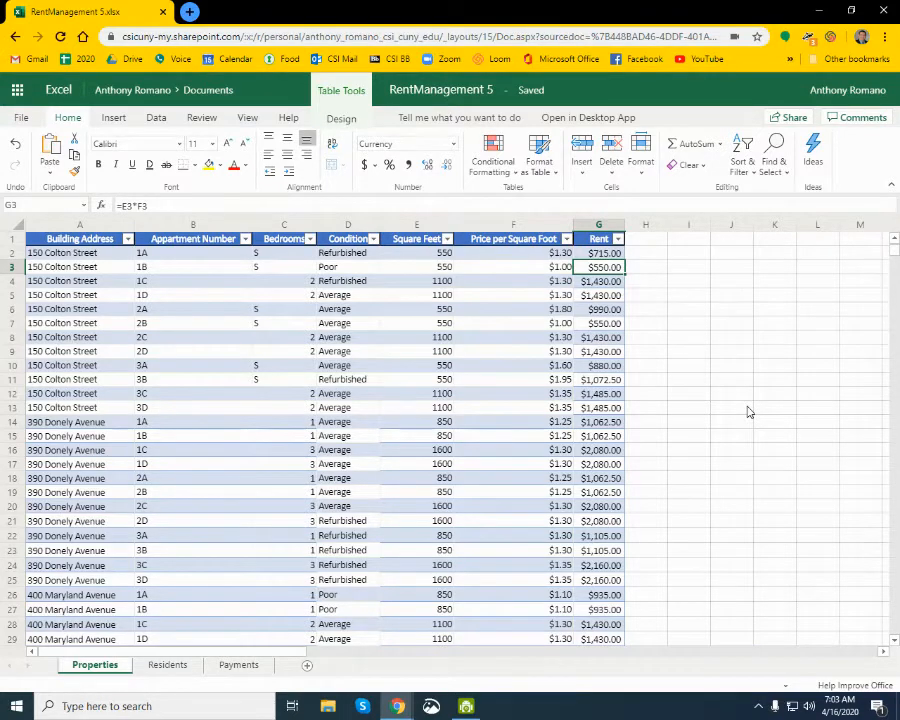
key("alt+Tab")
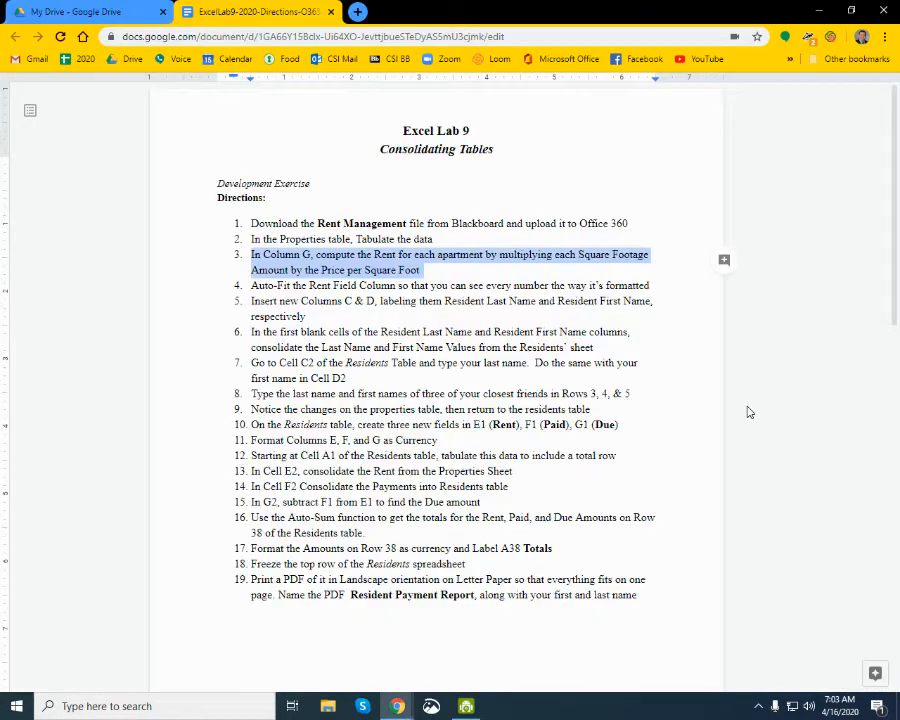
- Read directions 4 and 5 in the lab document, noting the column positions and the two column labels to use
left_click(250, 286)
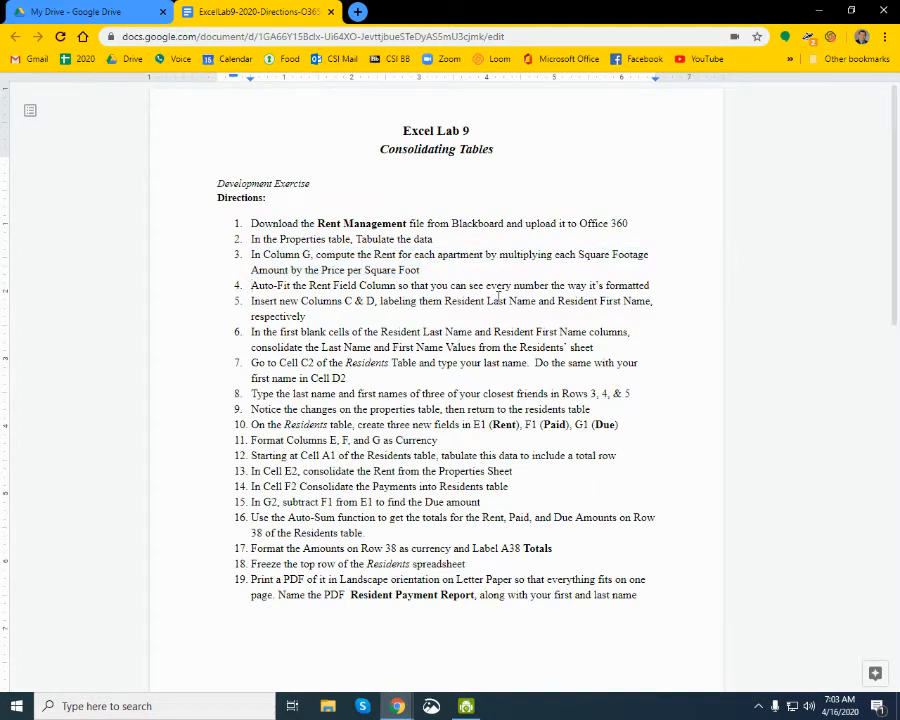
left_click(650, 286, "shift")
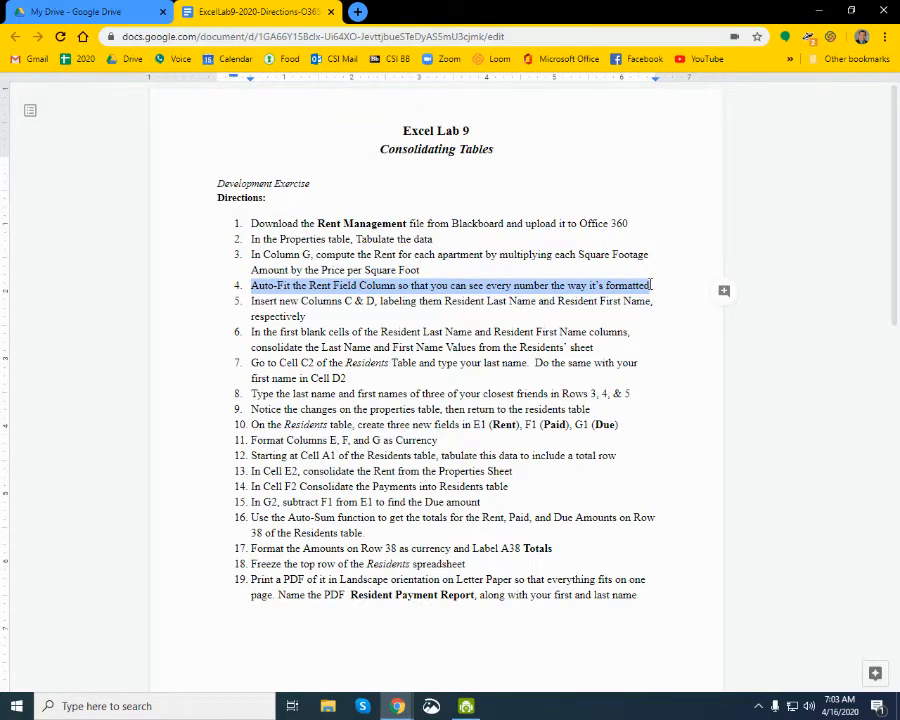
left_click(253, 303)
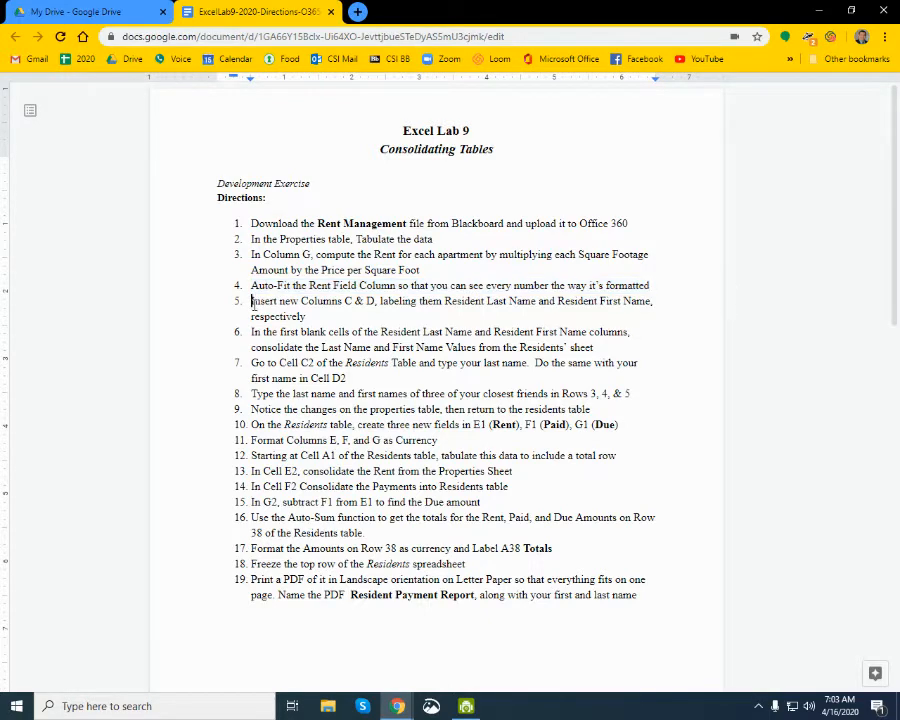
left_click(377, 301, "shift")
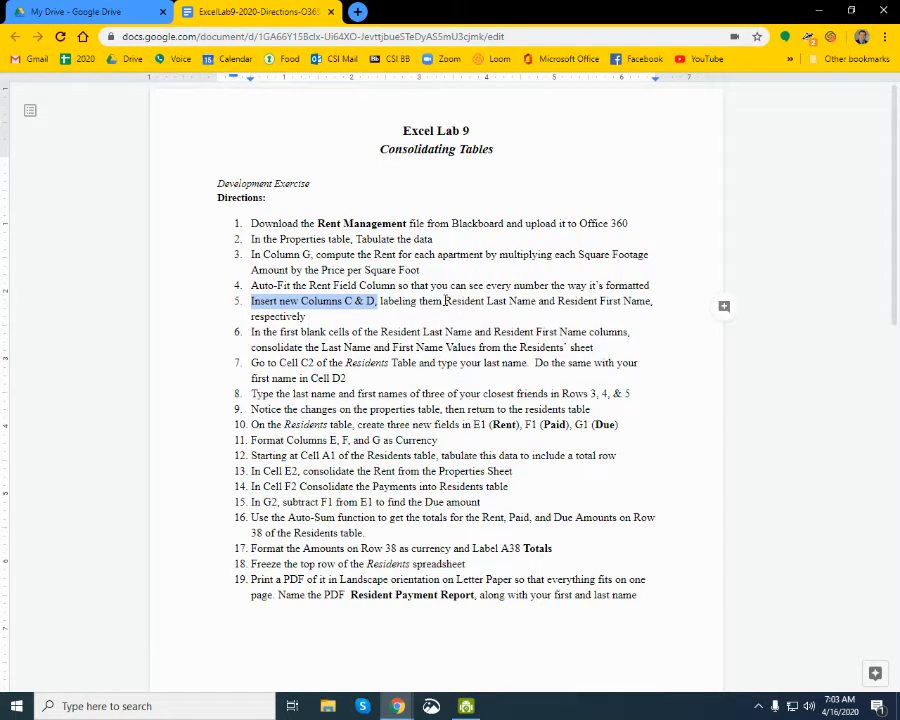
left_click(444, 300)
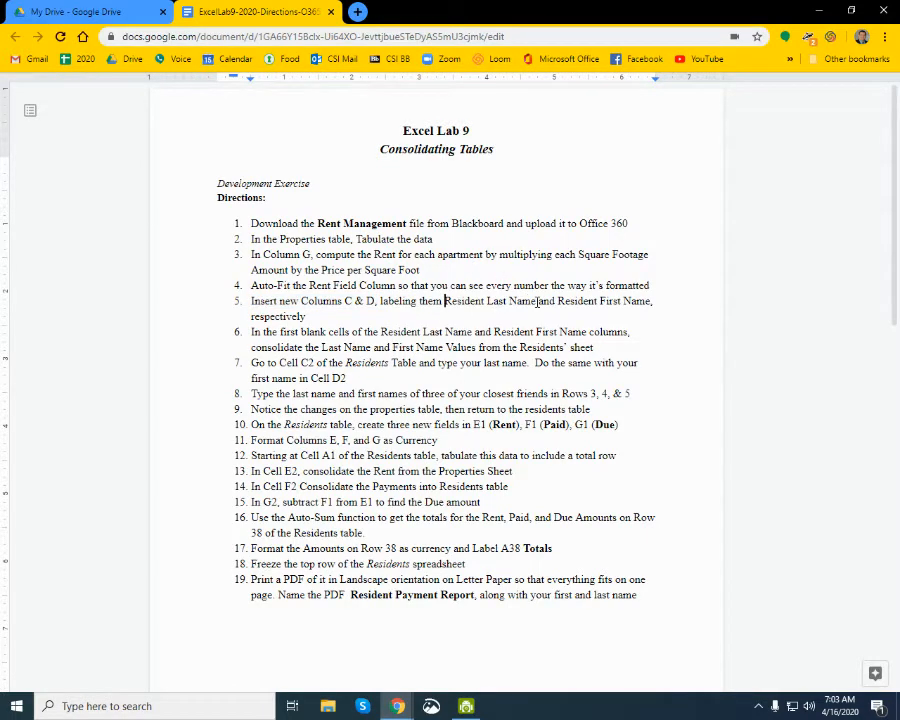
left_click(539, 301, "shift")
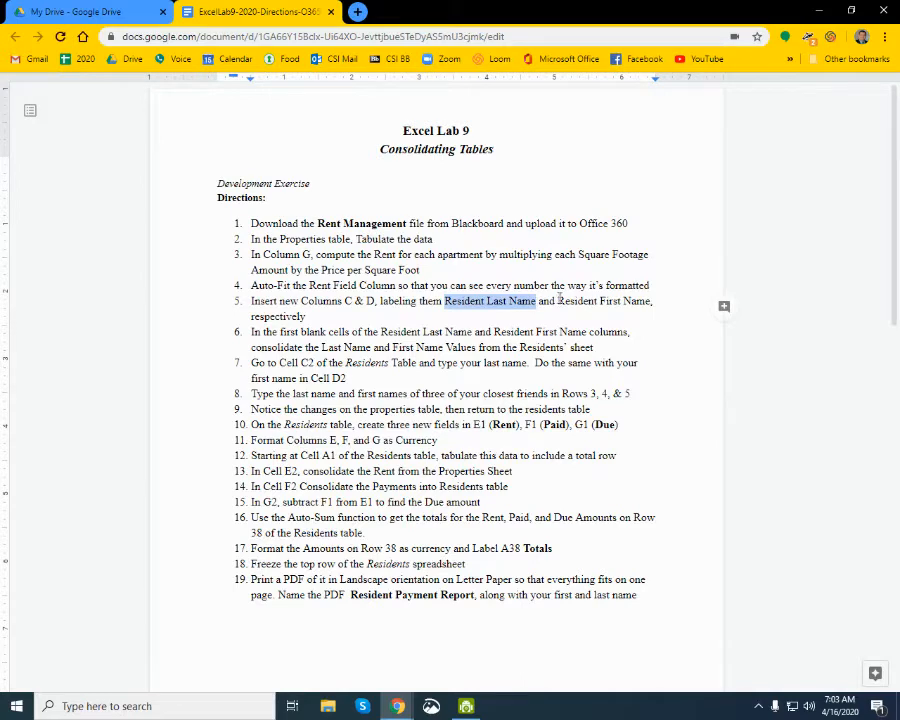
left_click(557, 300)
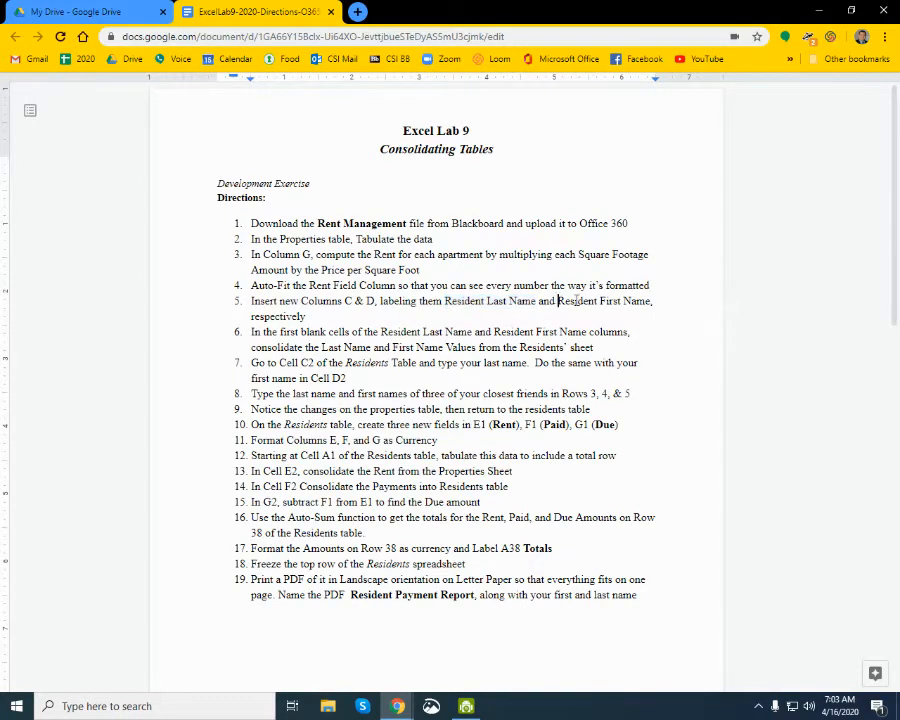
left_click(654, 300, "shift")
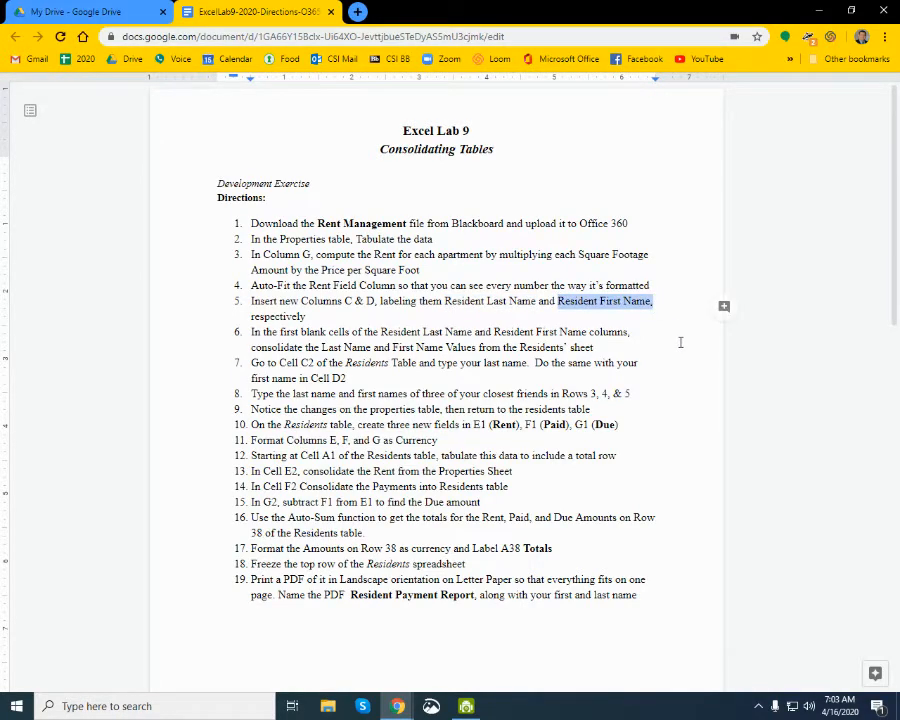
- Switch to the Excel workbook and insert two new columns at C and D in the Properties table, before Bedrooms
key("alt+Tab")
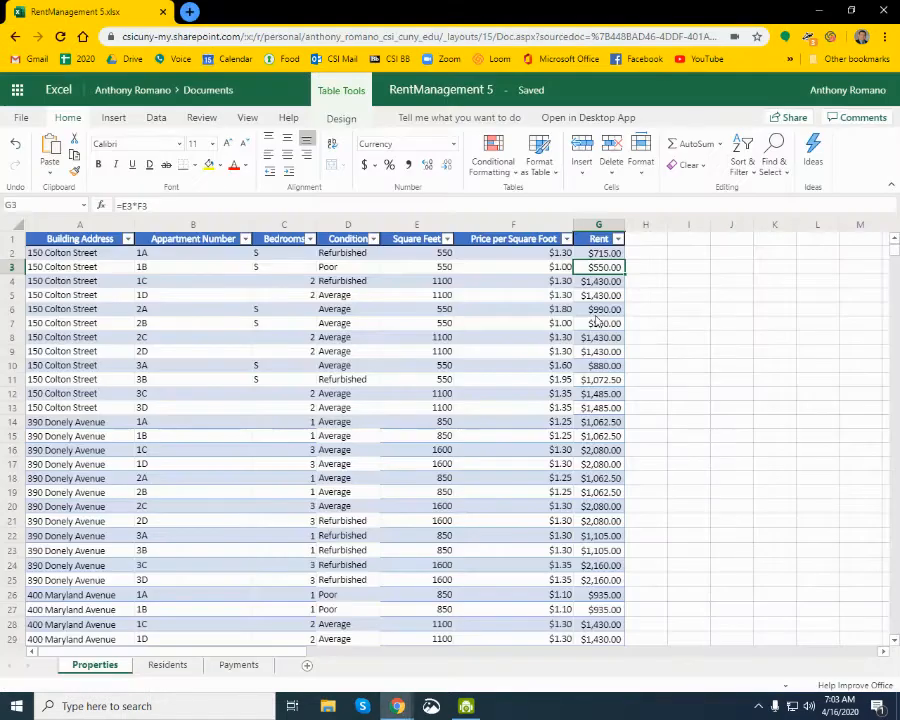
left_click(284, 226)
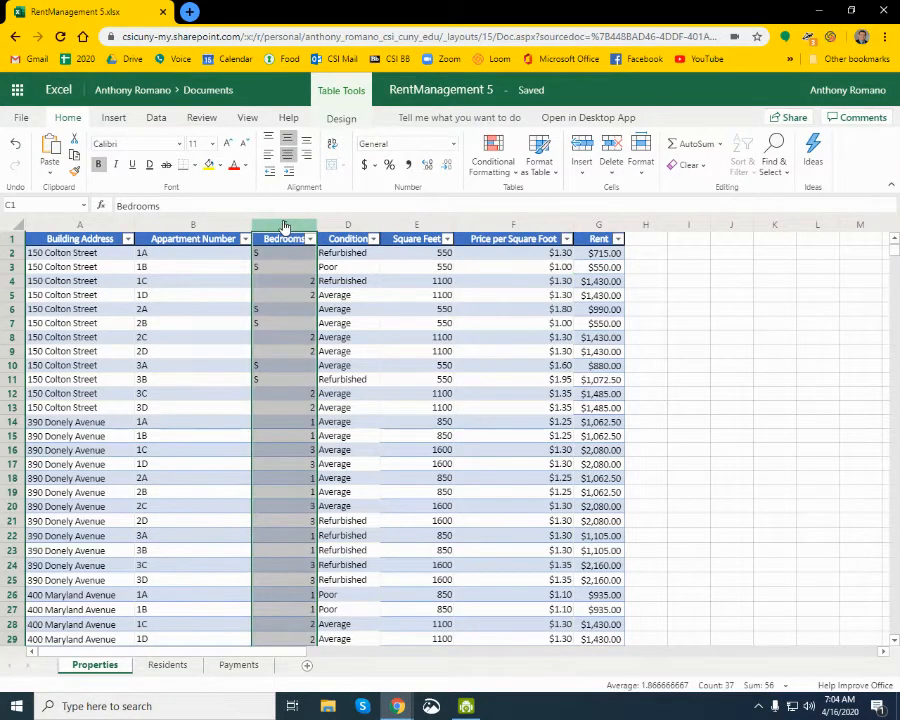
left_click_drag(284, 226, 347, 230)
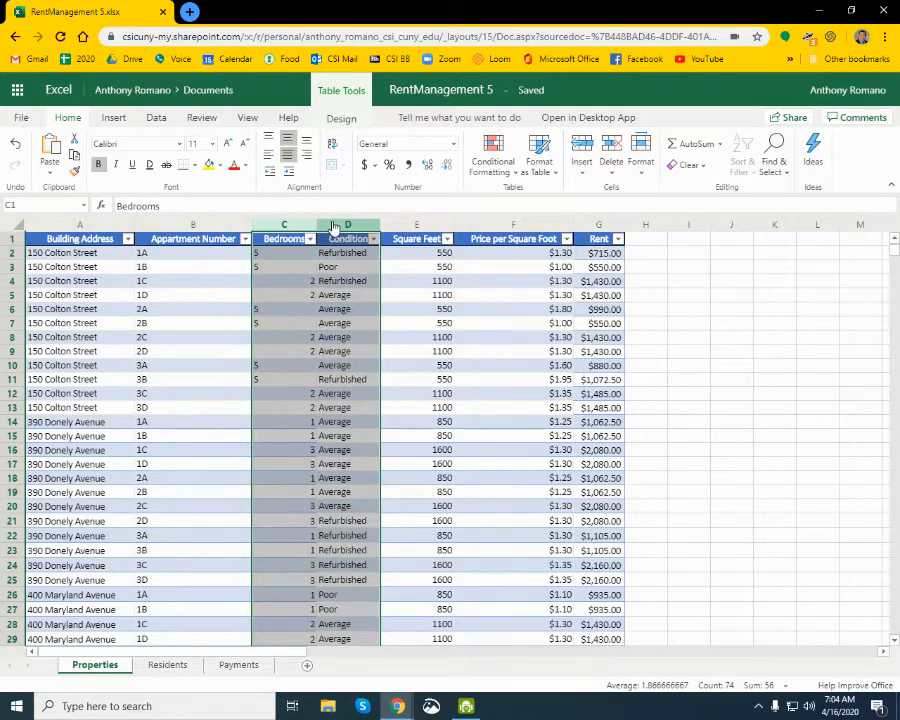
right_click(334, 227)
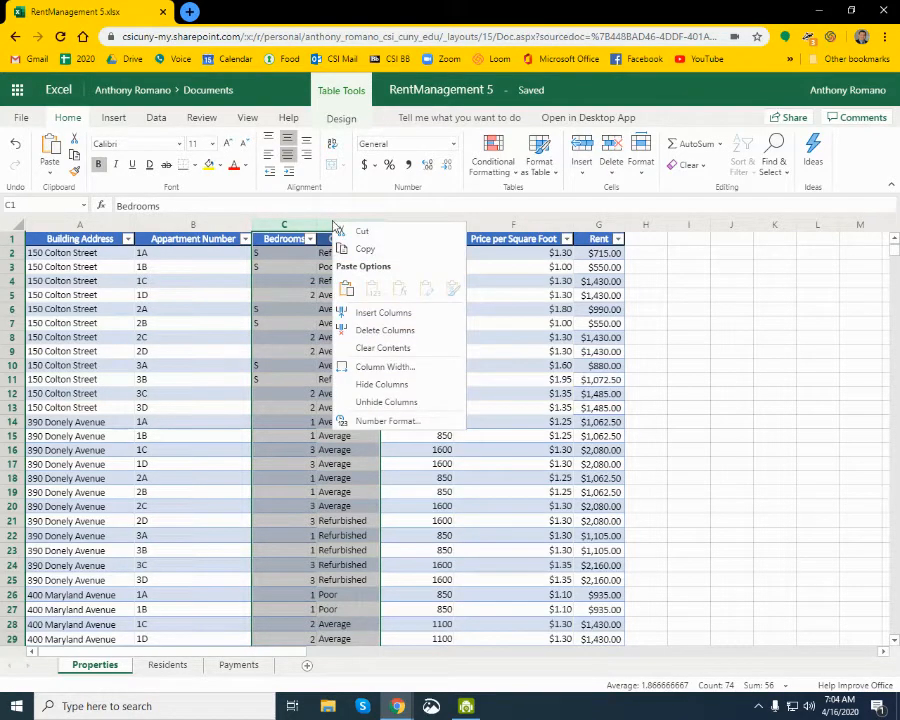
left_click(364, 316)
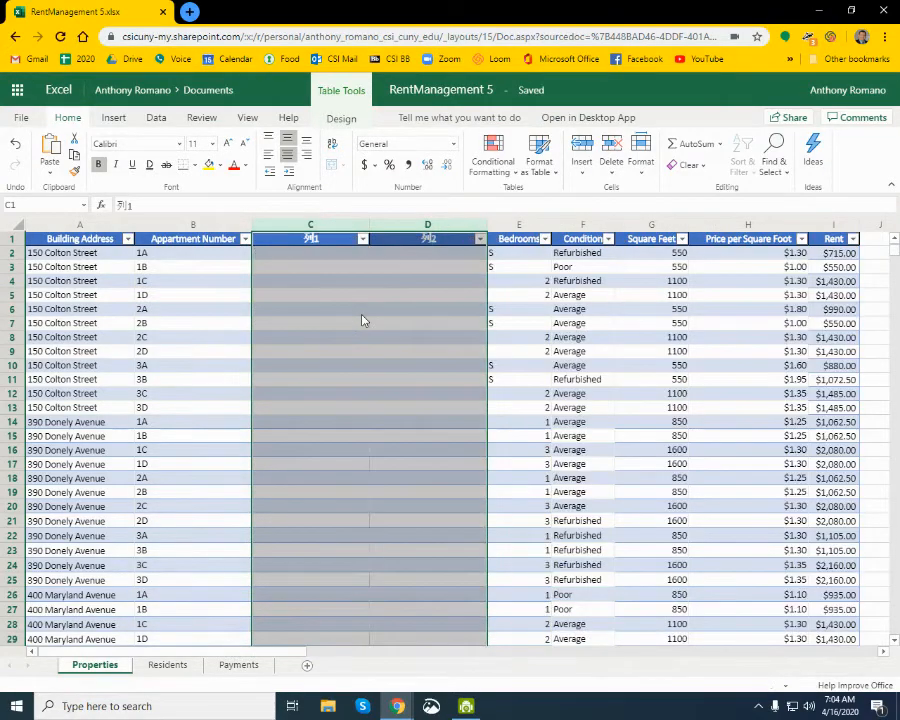
- Label cell C1 of the Properties table Resident Last Name, copying the text from direction 5 in the Google Docs lab directions
left_click(327, 242)
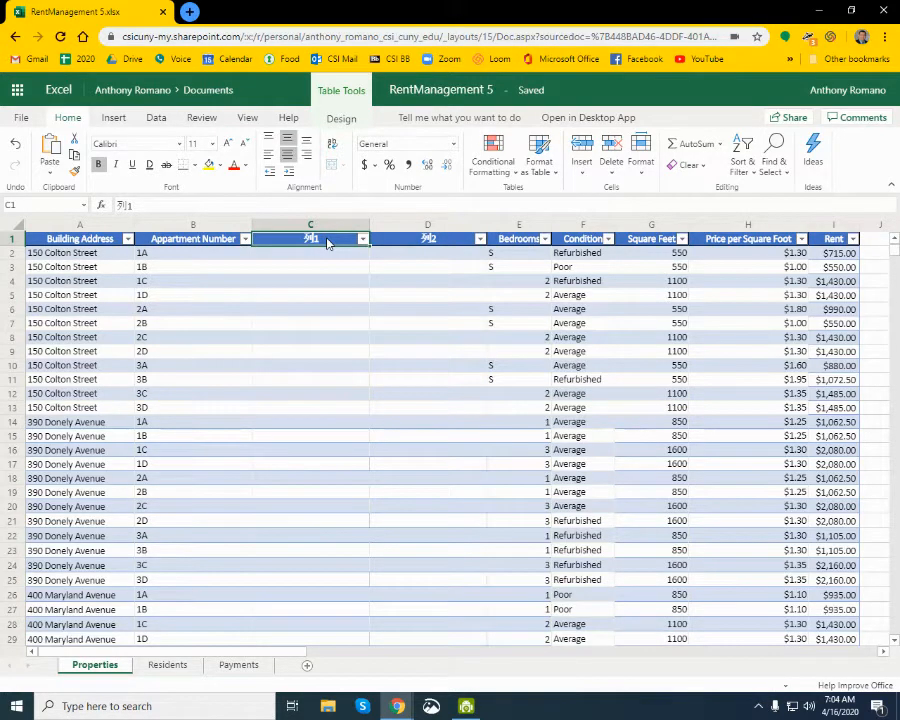
key("alt+Tab")
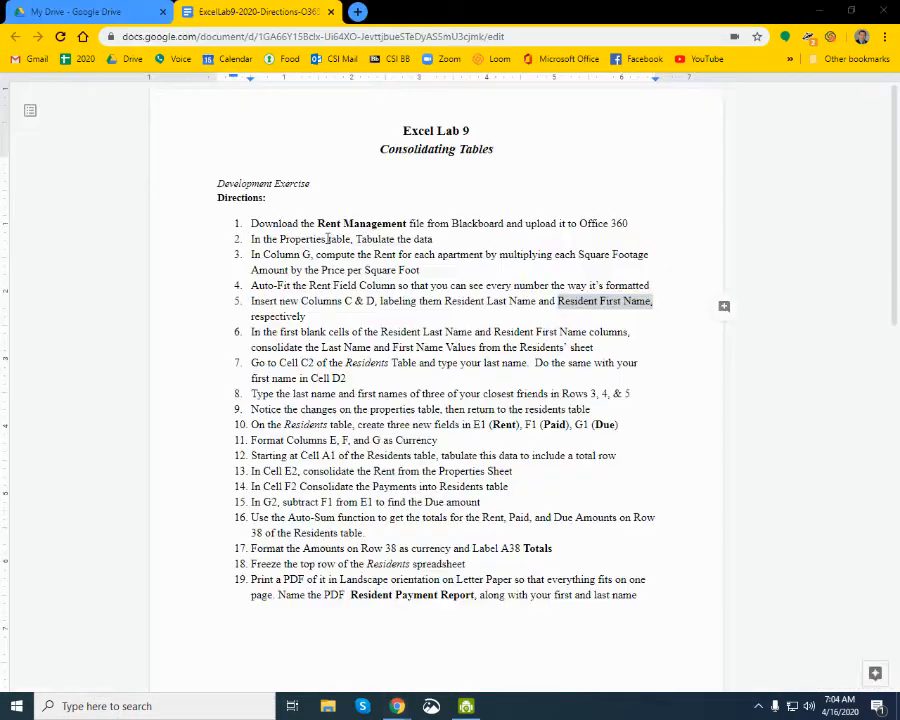
left_click(444, 301)
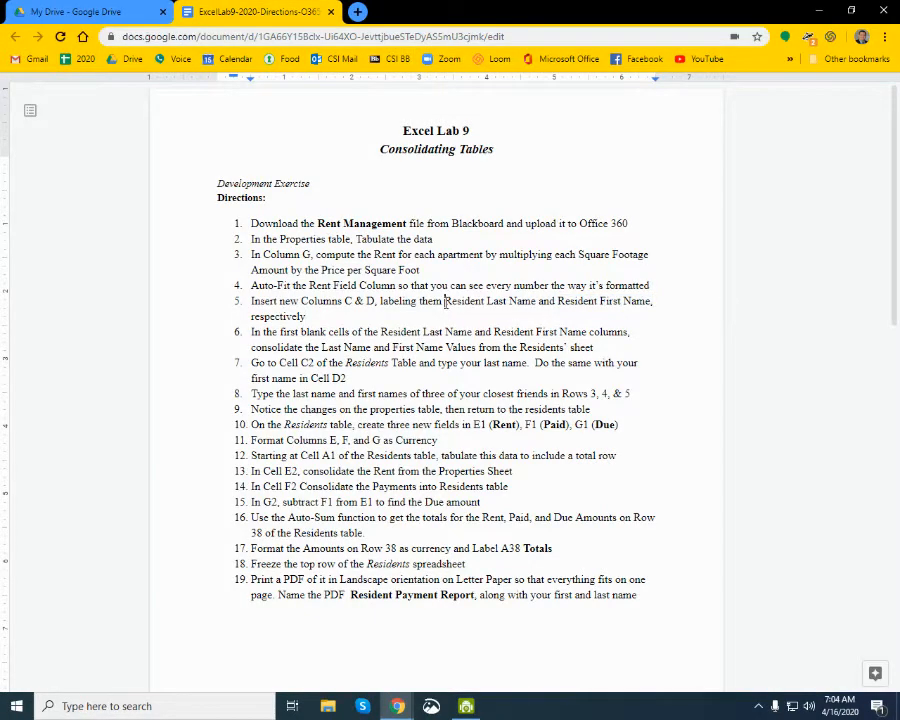
left_click_drag(444, 301, 538, 301)
key("ctrl+c")
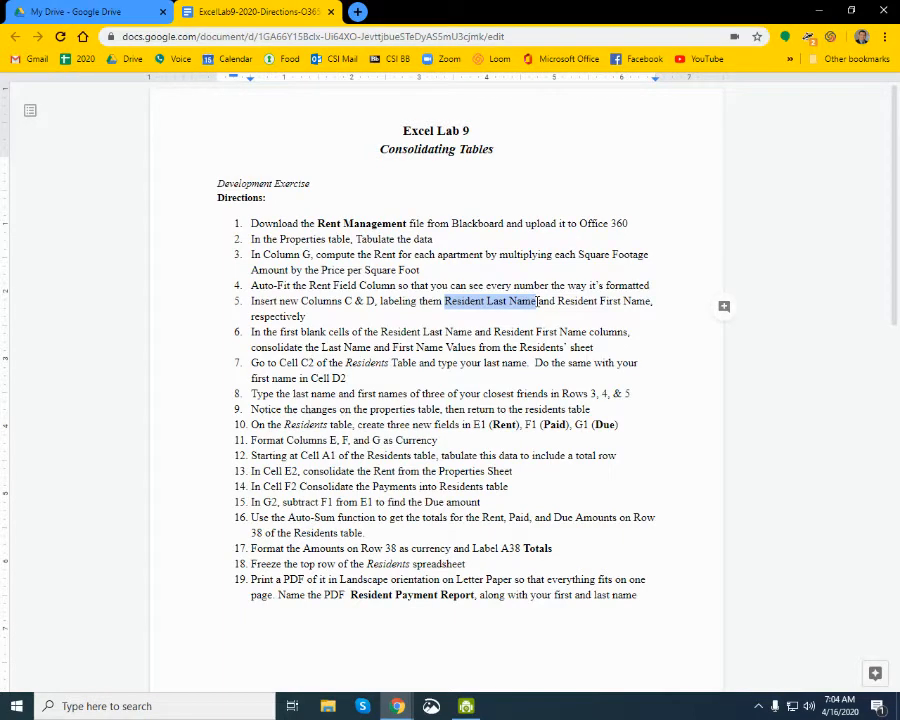
key("alt+Tab")
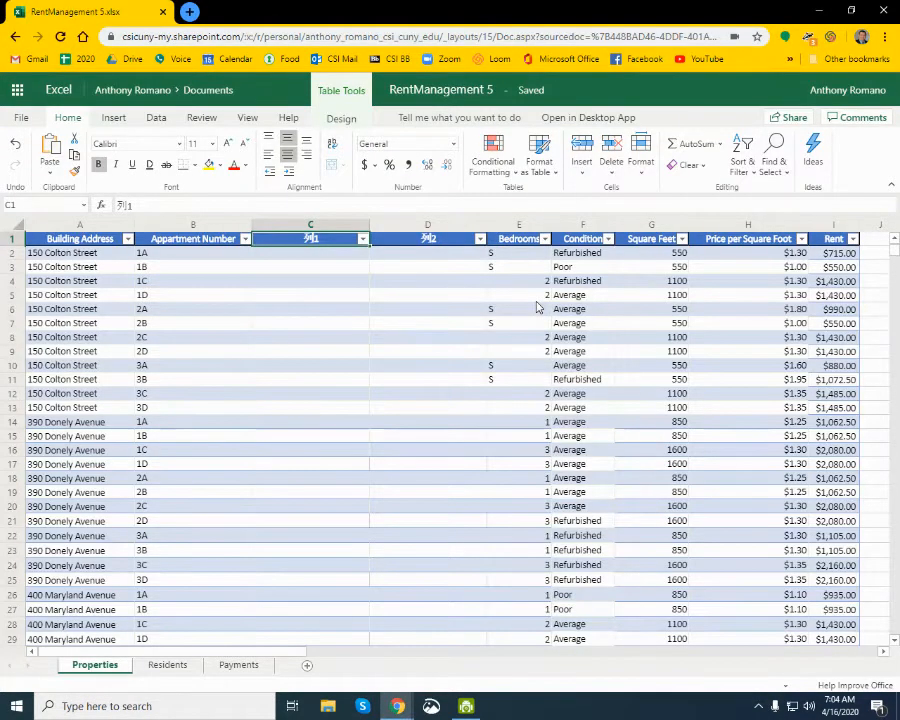
key("ctrl+v")
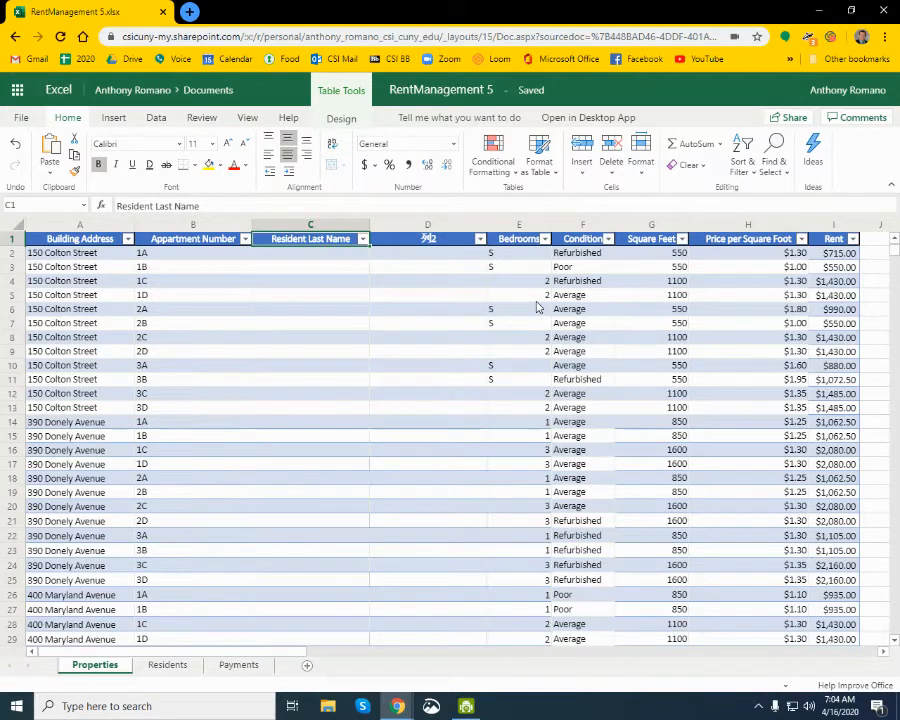
key("Return")
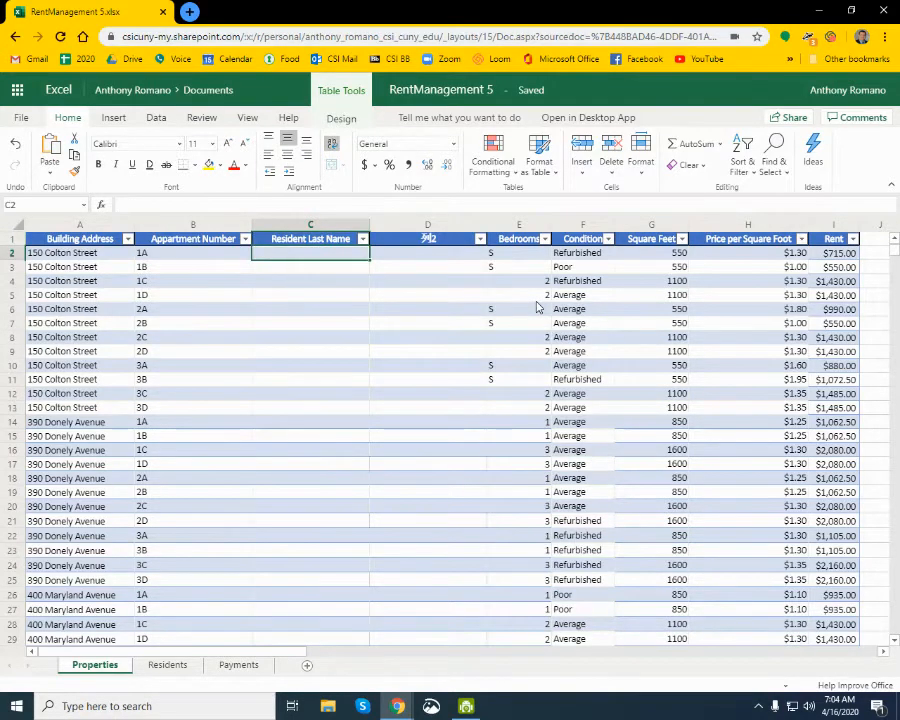
- Label cell D1 of the Properties table Resident First Name, copying the text from direction 5 in the Google Docs lab directions
left_click(453, 241)
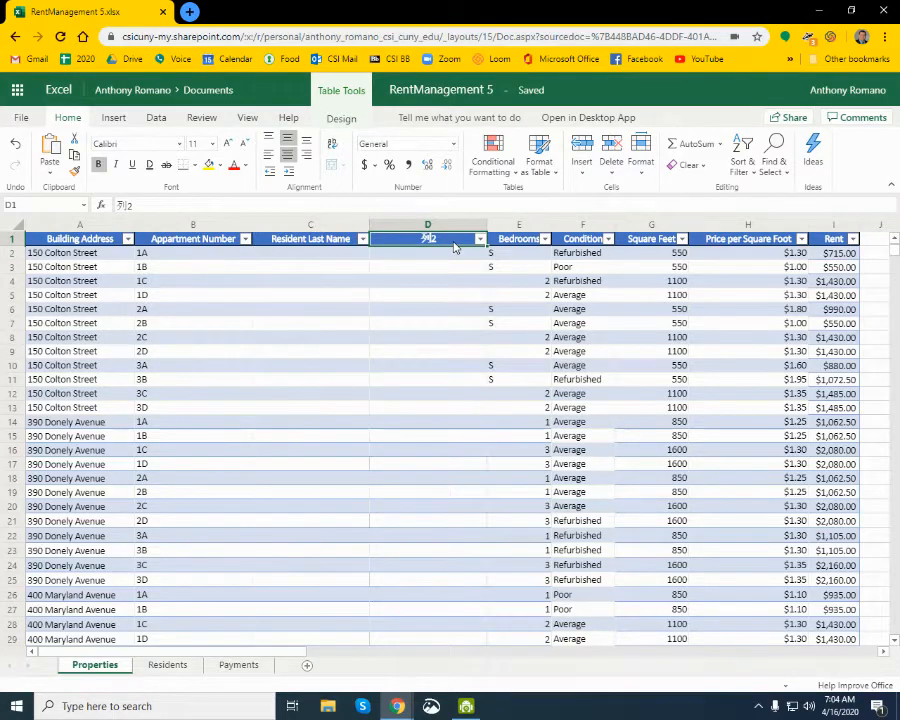
key("alt+Tab")
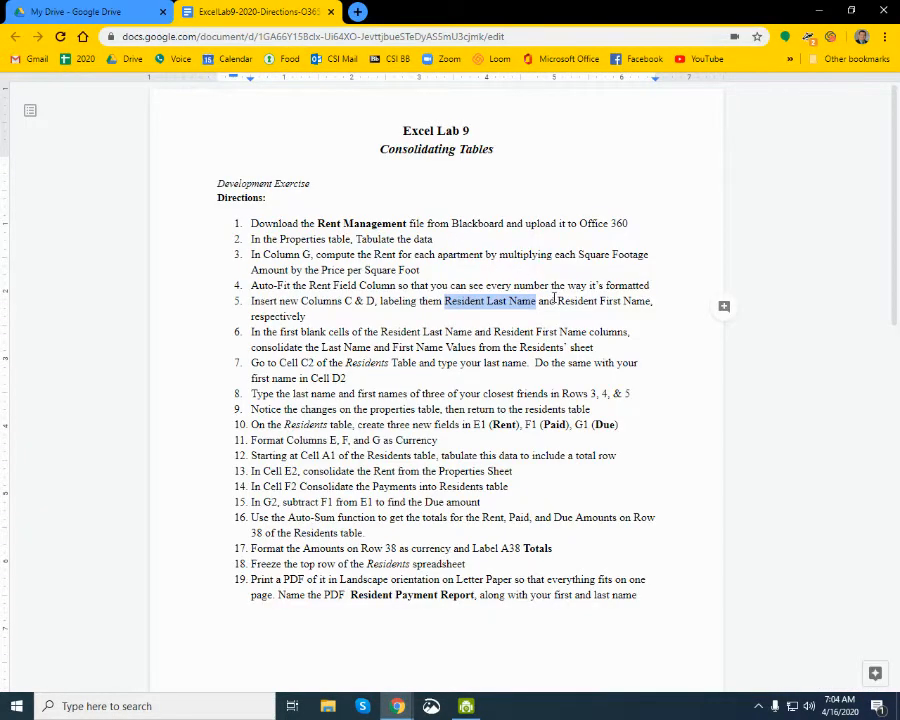
left_click_drag(557, 300, 652, 303)
key("ctrl+c")
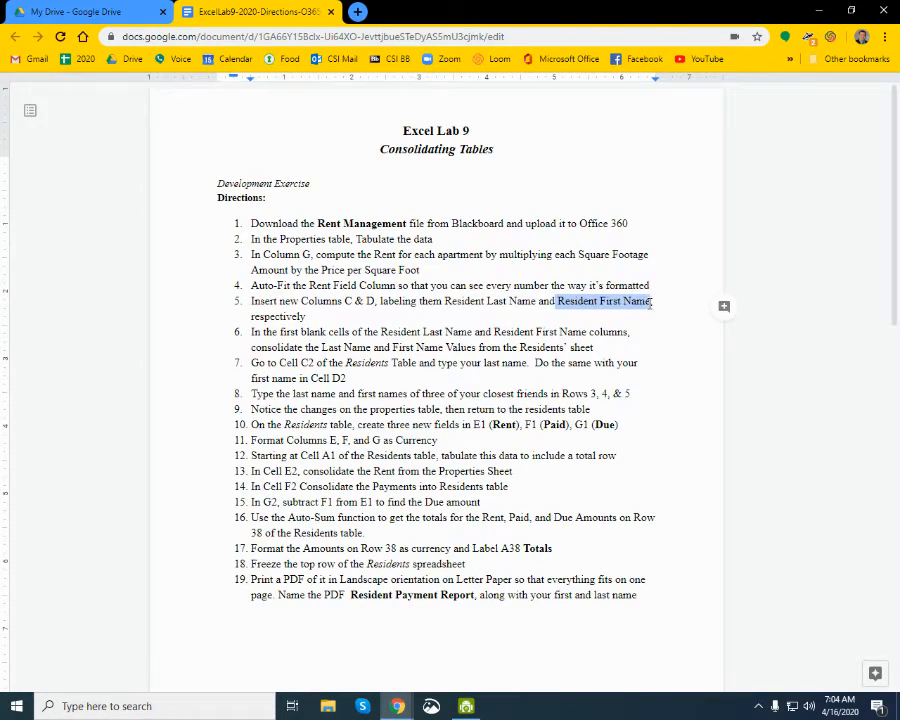
key("alt+Tab")
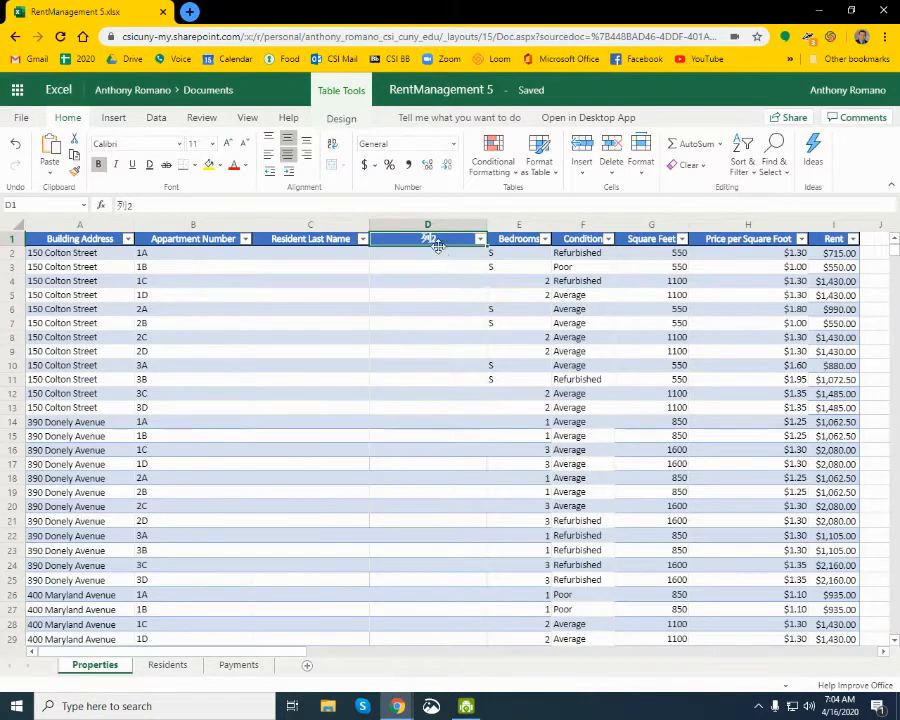
left_click(268, 204)
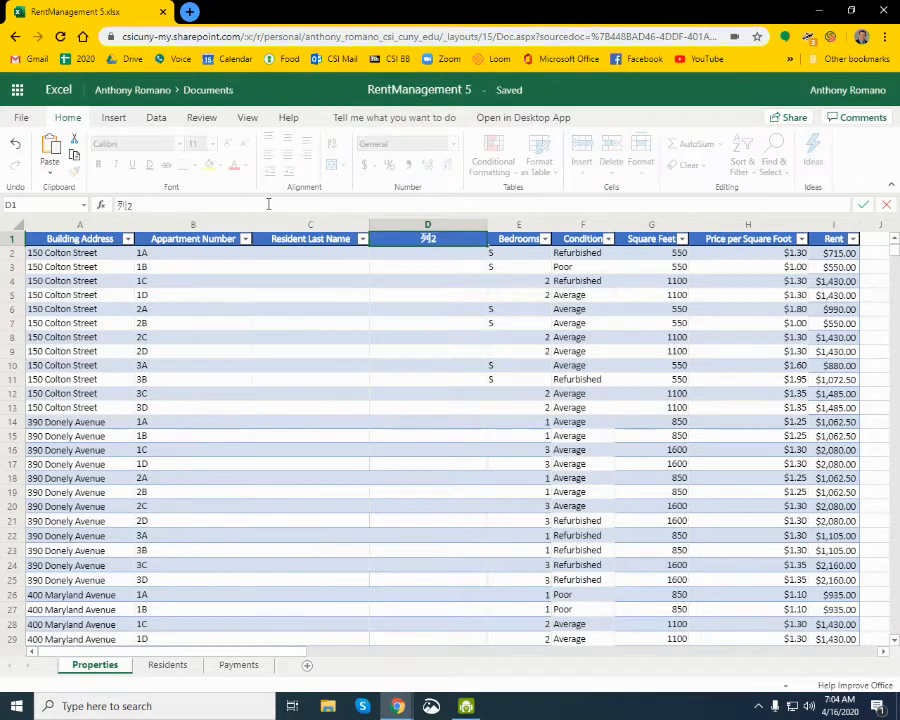
key("ctrl+a")
key("ctrl+v")
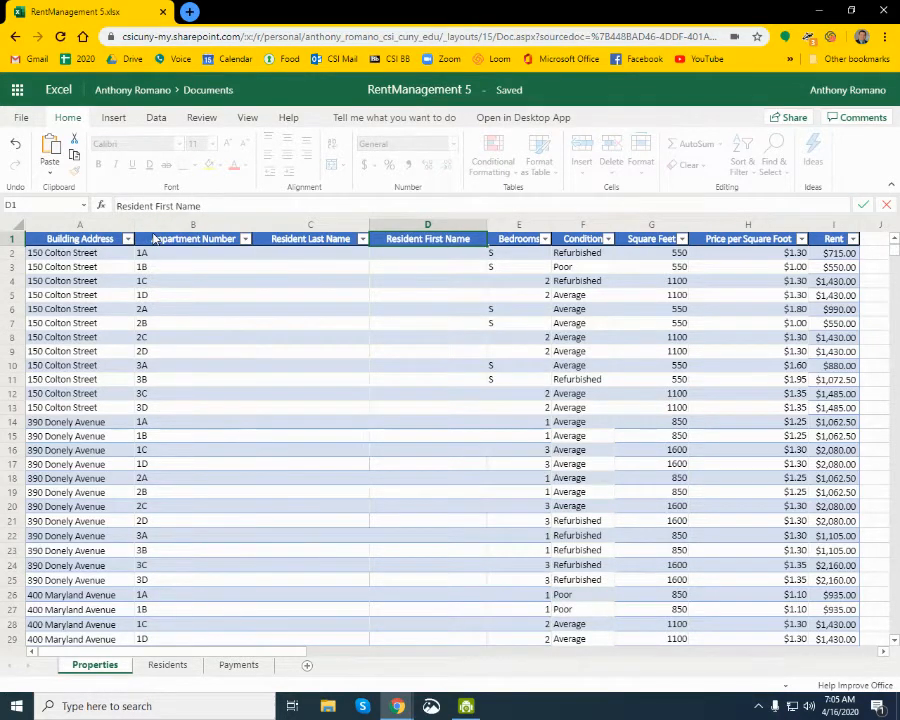
key("Return")
- Read direction 6 in the Google Docs lab directions, and compare the Residents sheet's name columns with the blank resident columns in Excel's Properties table
key("alt+Tab")
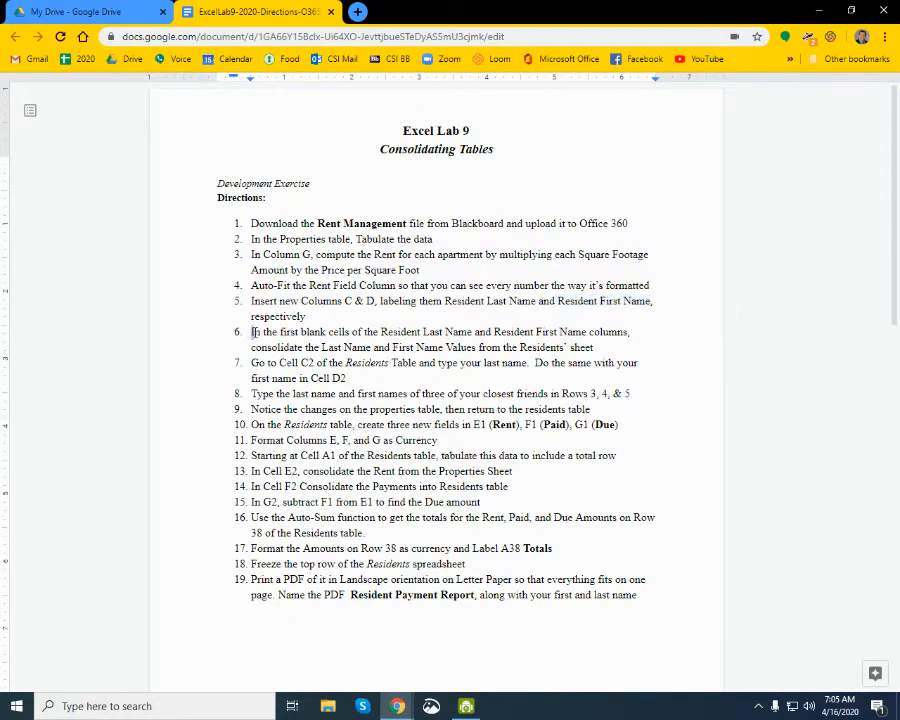
left_click_drag(249, 331, 632, 341)
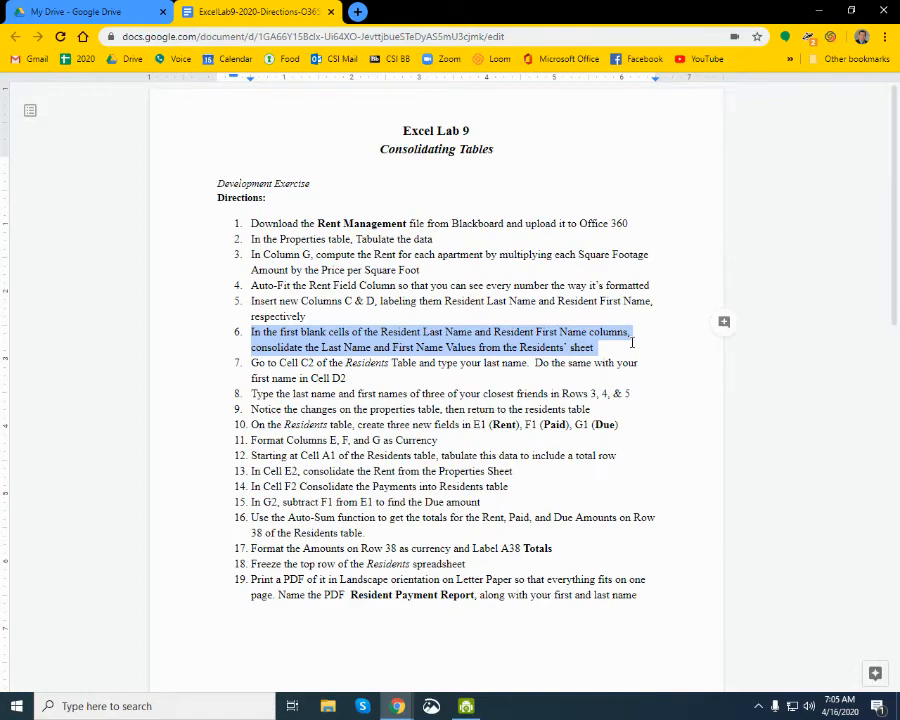
key("alt+Tab")
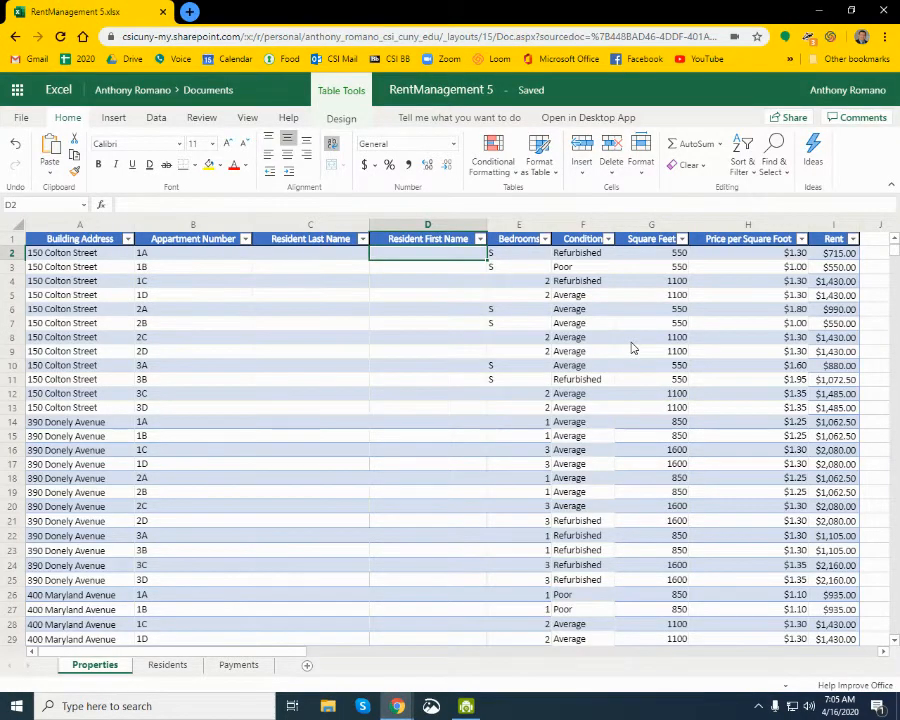
left_click(176, 667)
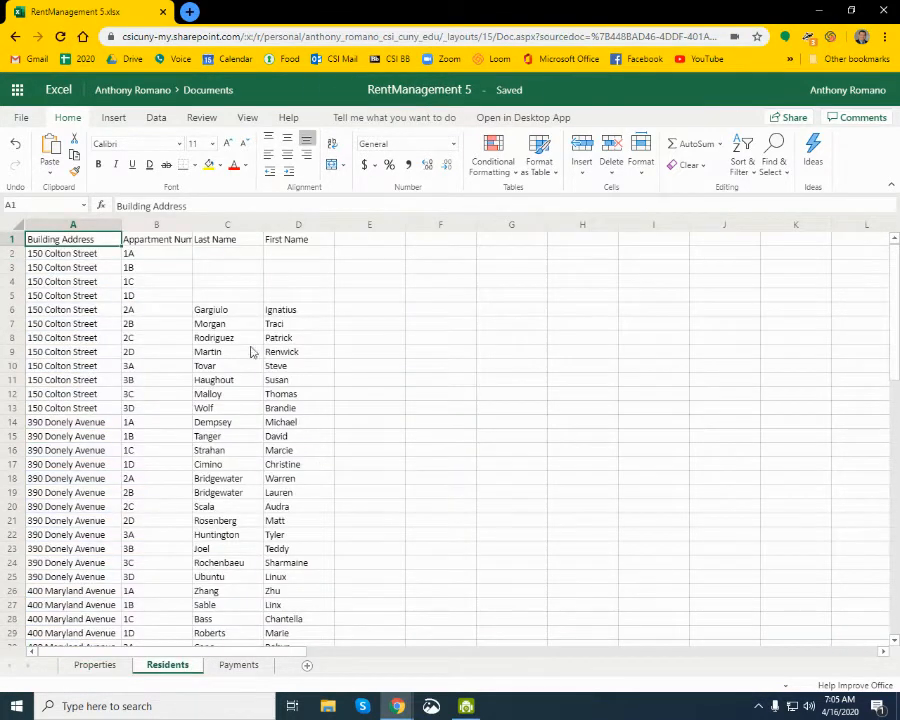
left_click_drag(214, 226, 301, 232)
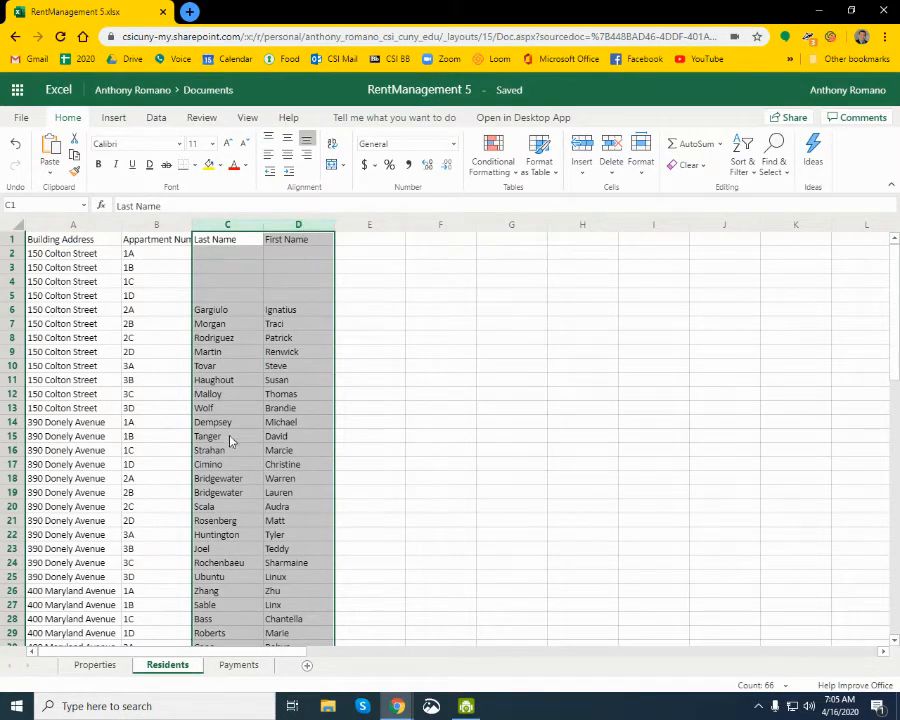
left_click(95, 665)
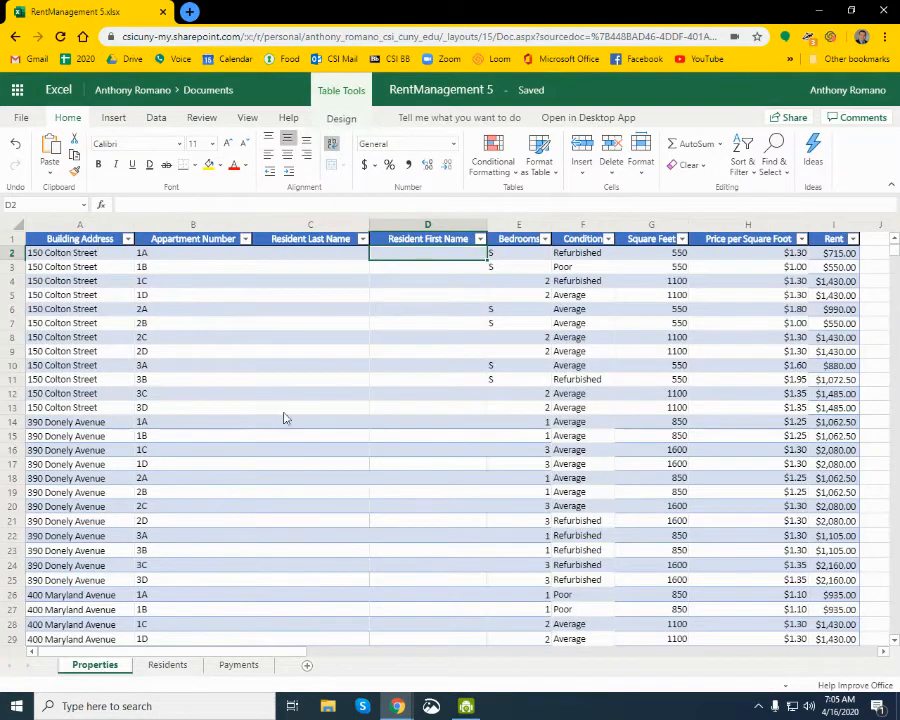
left_click(287, 259)
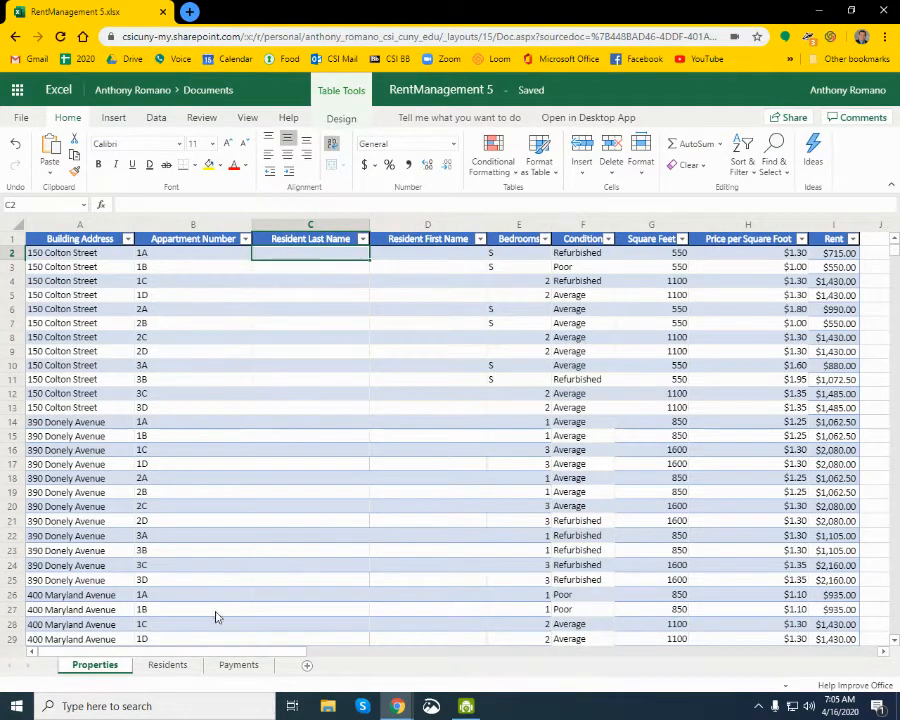
left_click(172, 665)
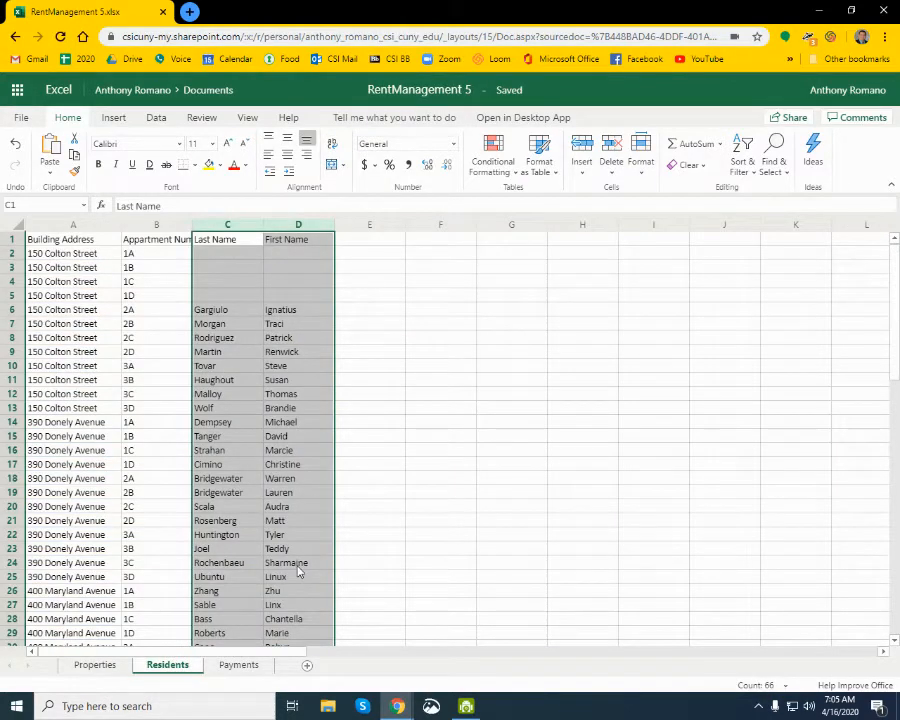
left_click(298, 372)
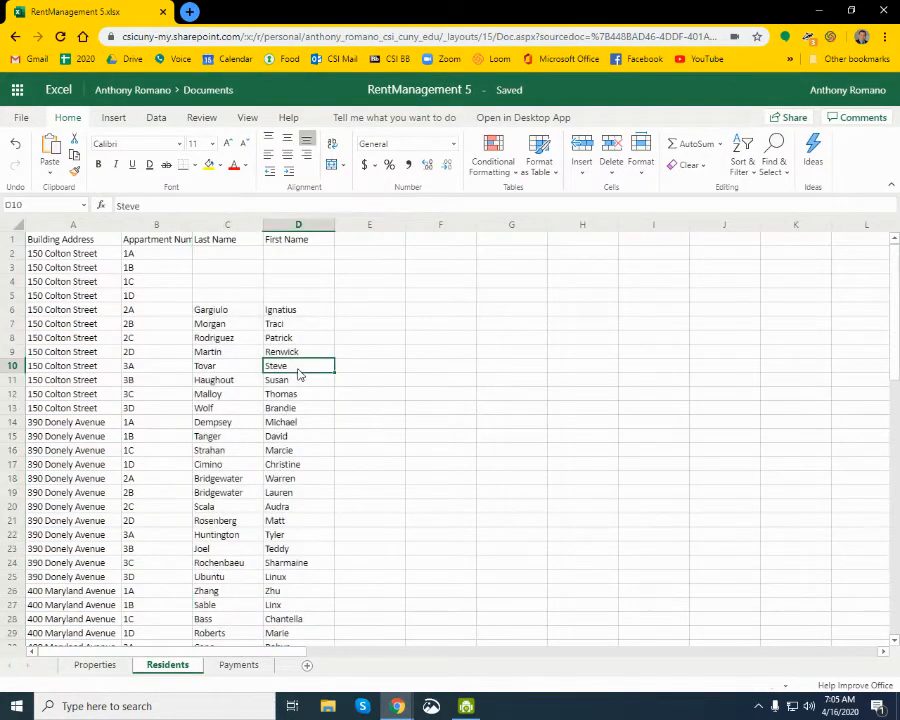
- Review the last and first name entries on the Residents sheet, including the empty 1A row, against the Properties table's resident columns
left_click(239, 370)
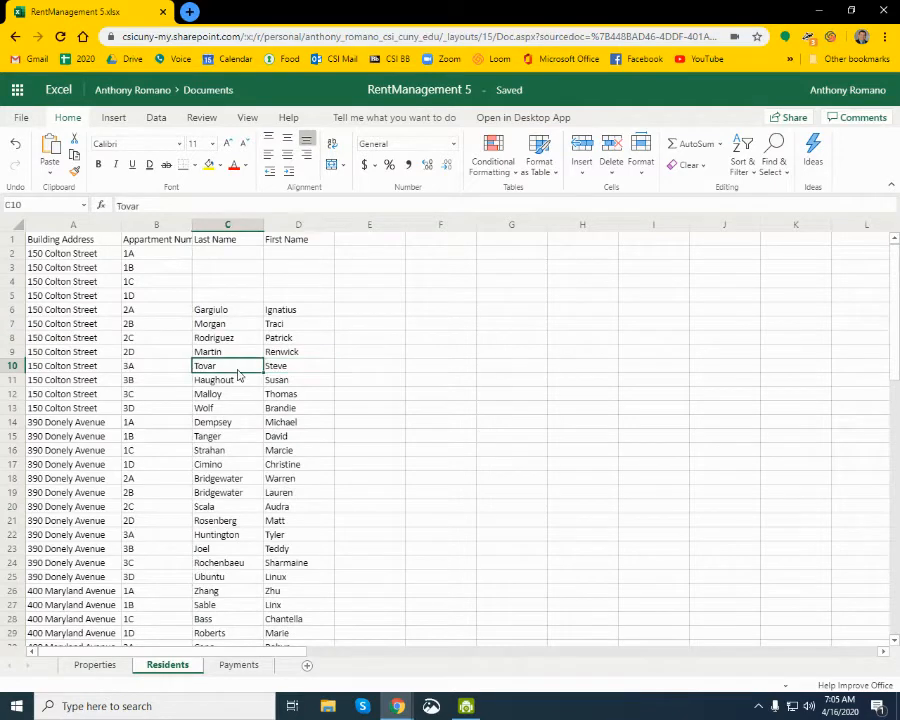
left_click(307, 426)
left_click(207, 430)
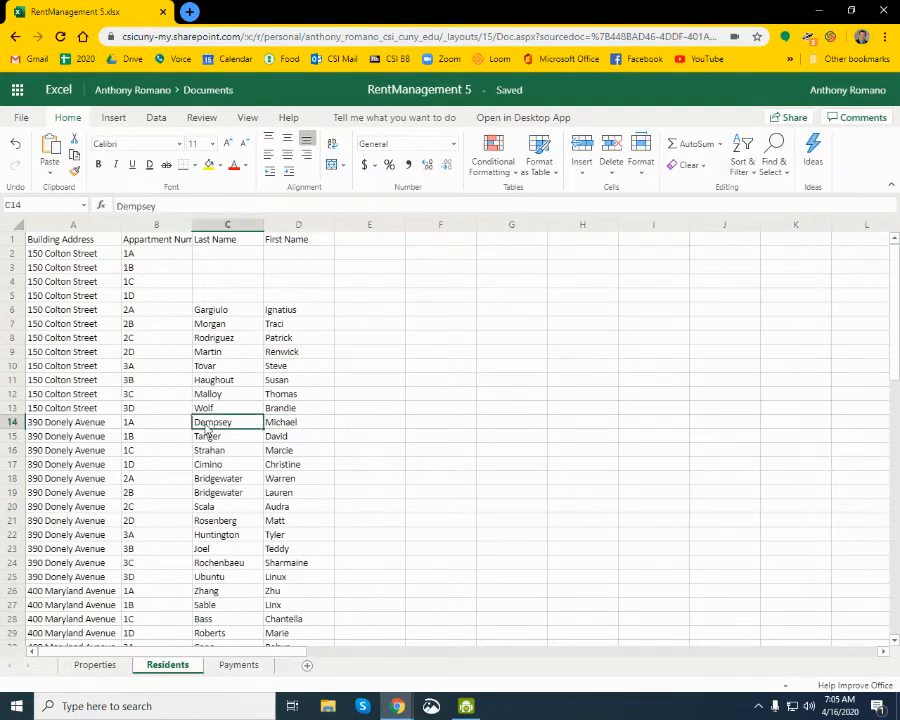
left_click(210, 314)
left_click(309, 314)
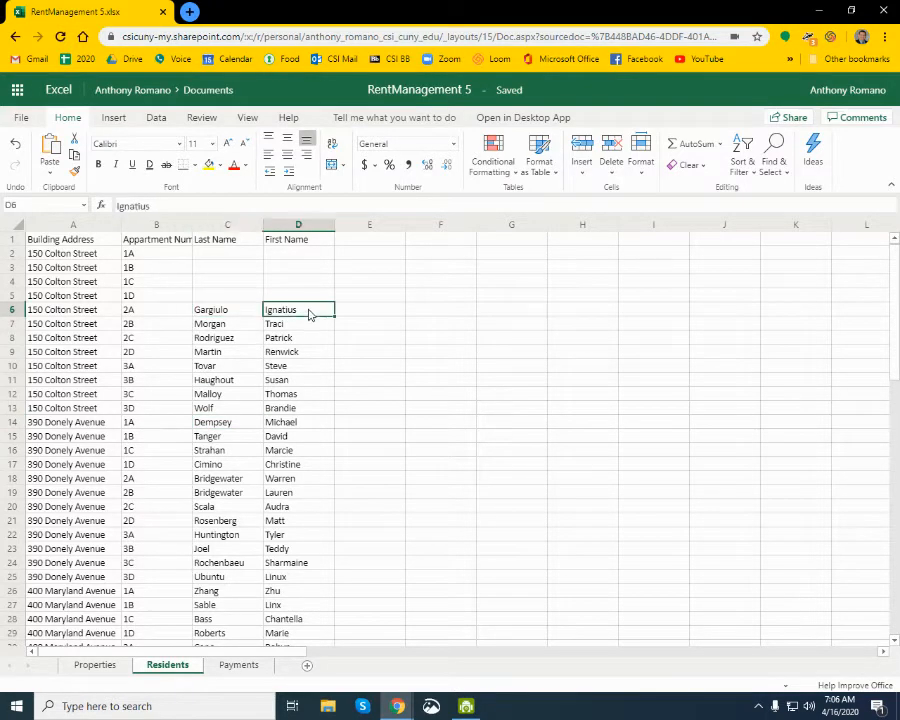
left_click(92, 665)
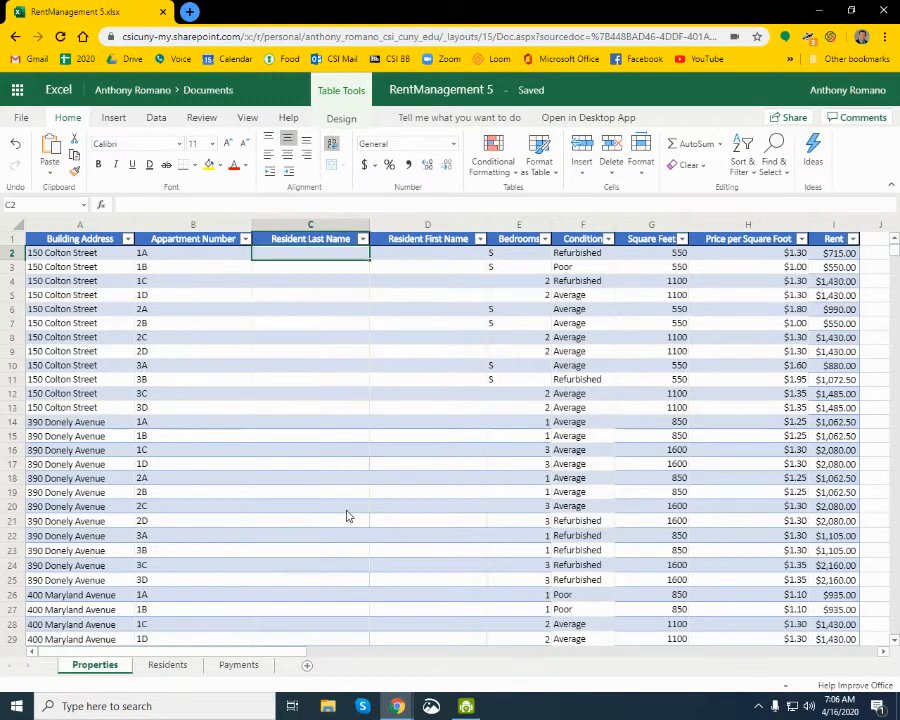
left_click(184, 668)
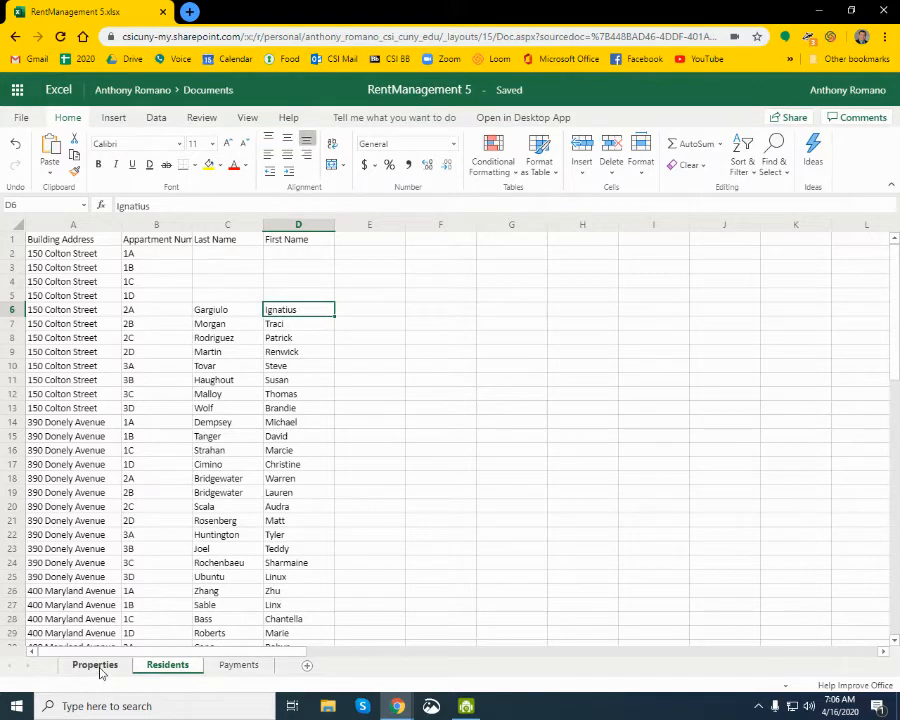
left_click(226, 246)
left_click(228, 253)
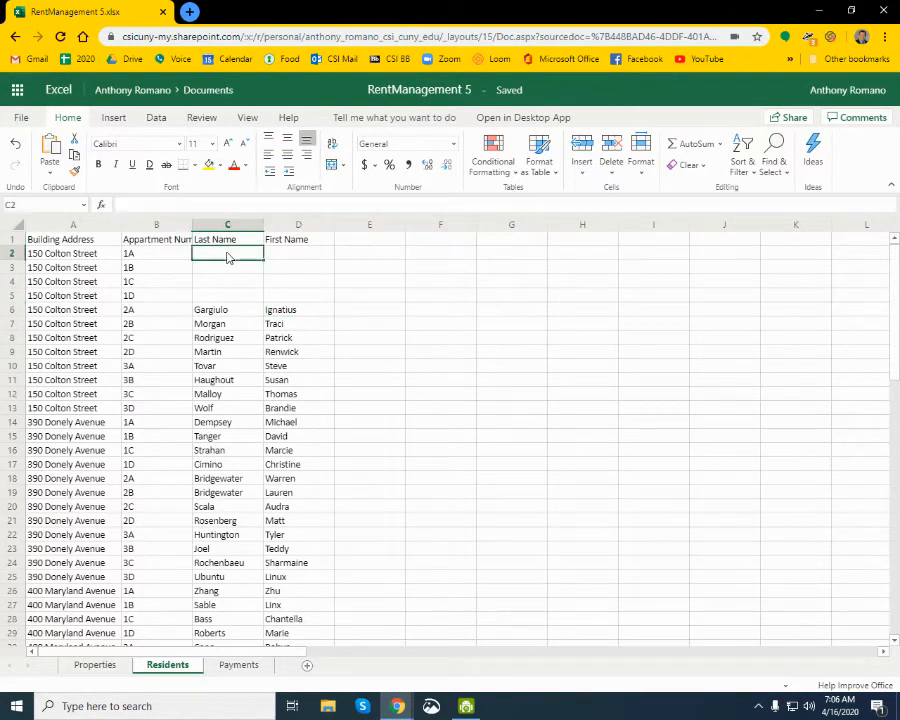
- Fill the Properties table's Resident Last Name column from C2 with a formula linking to cell C2 of the Residents sheet, and check the filled cells
left_click(84, 670)
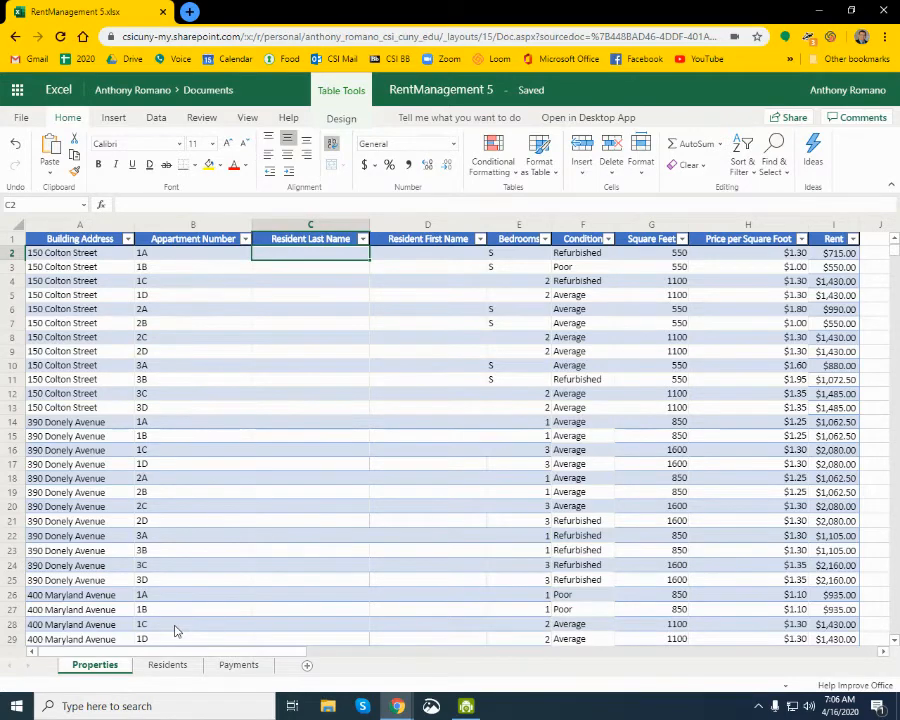
type("=")
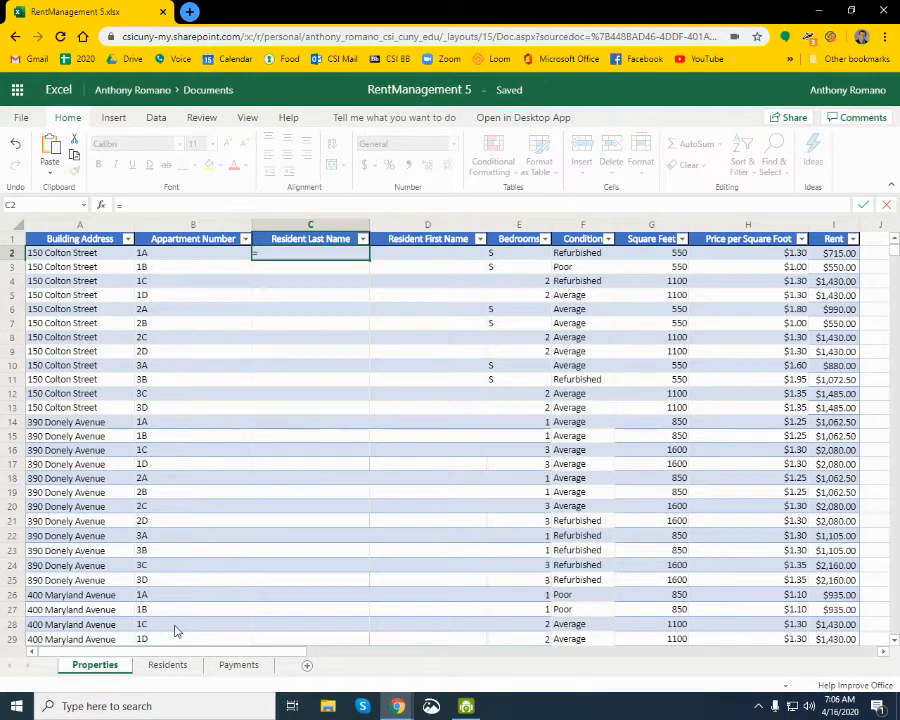
left_click(167, 665)
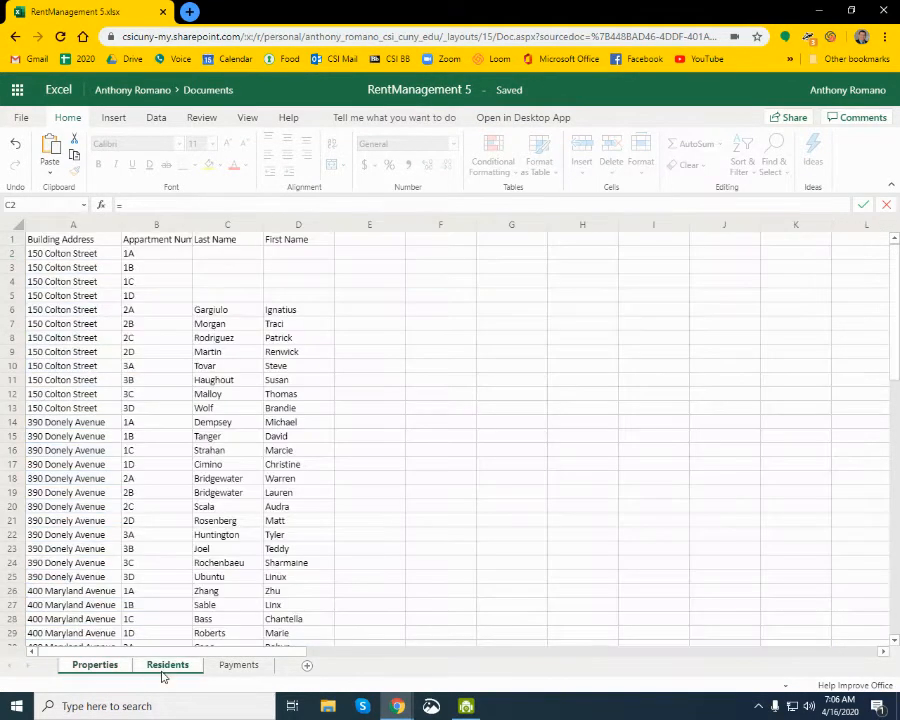
left_click(238, 260)
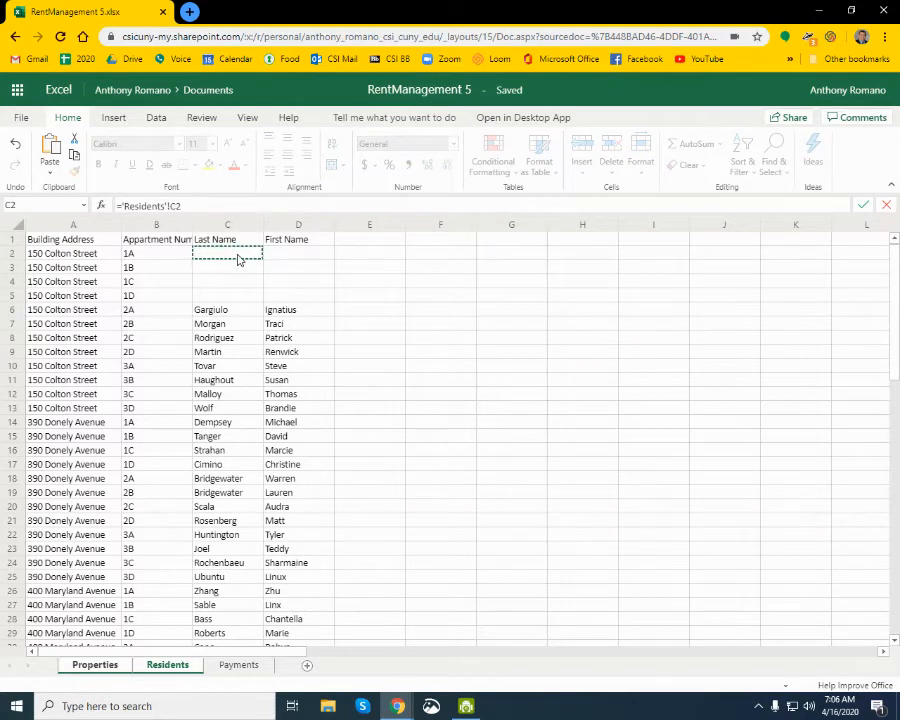
key("Return")
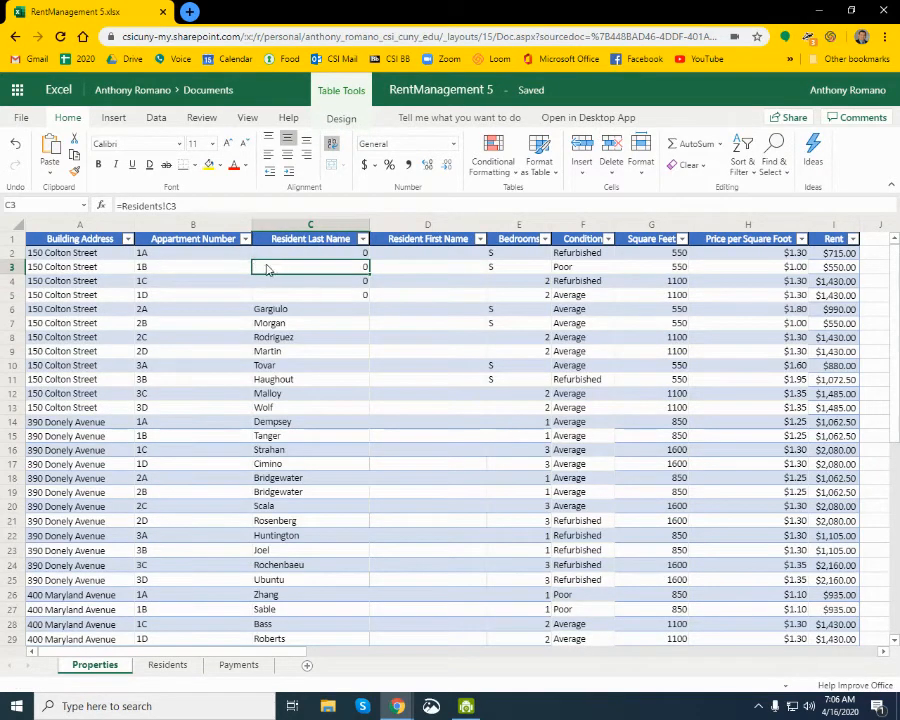
left_click_drag(324, 259, 316, 296)
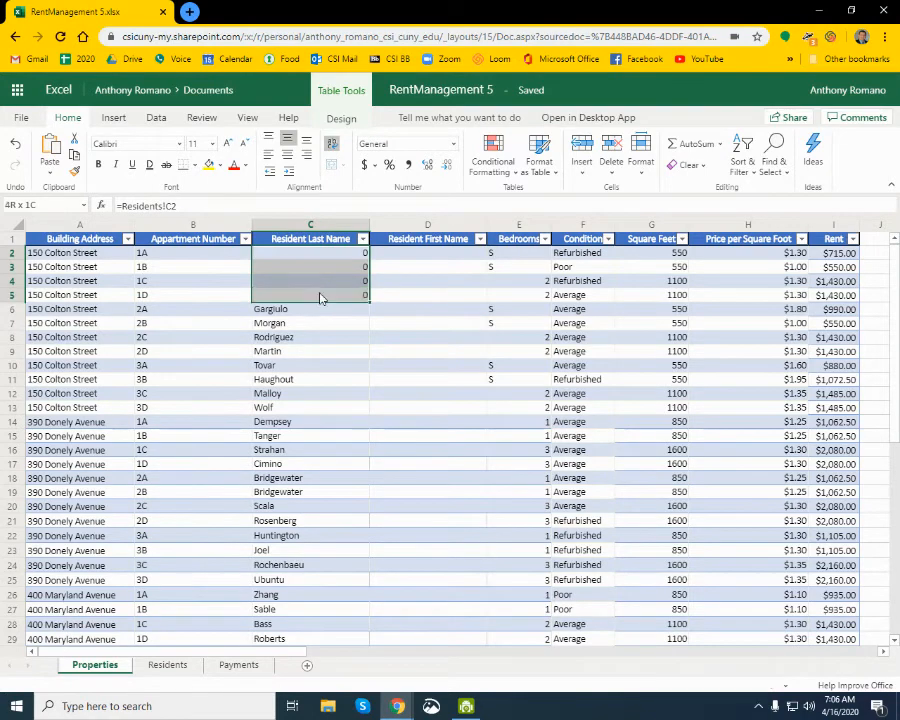
left_click(315, 314)
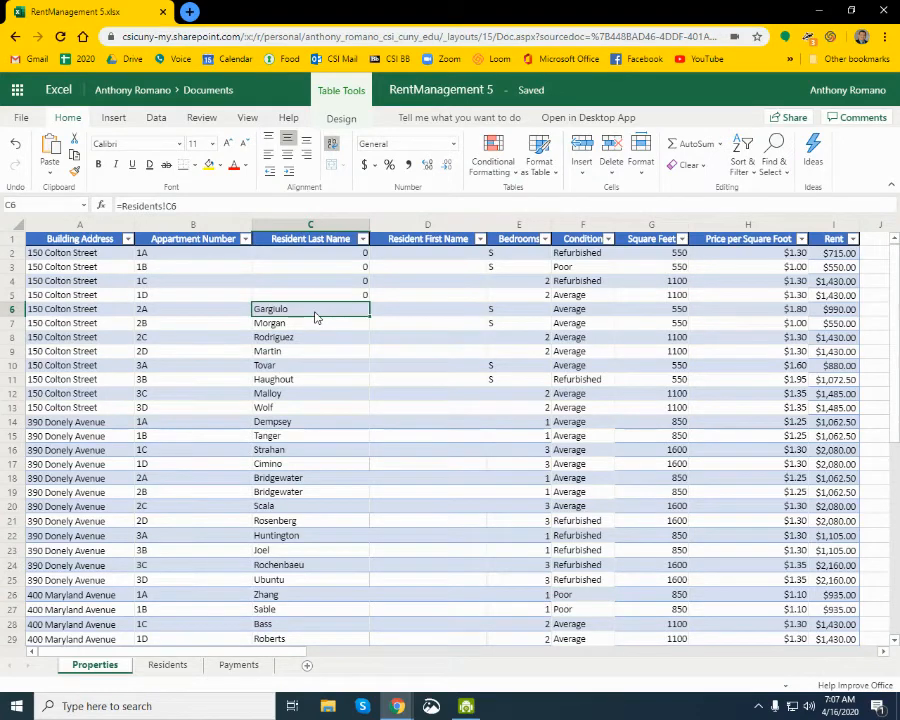
- Fill the Properties table's Resident First Name column from D2 with a formula linking to cell D2 of the Residents sheet
left_click(393, 260)
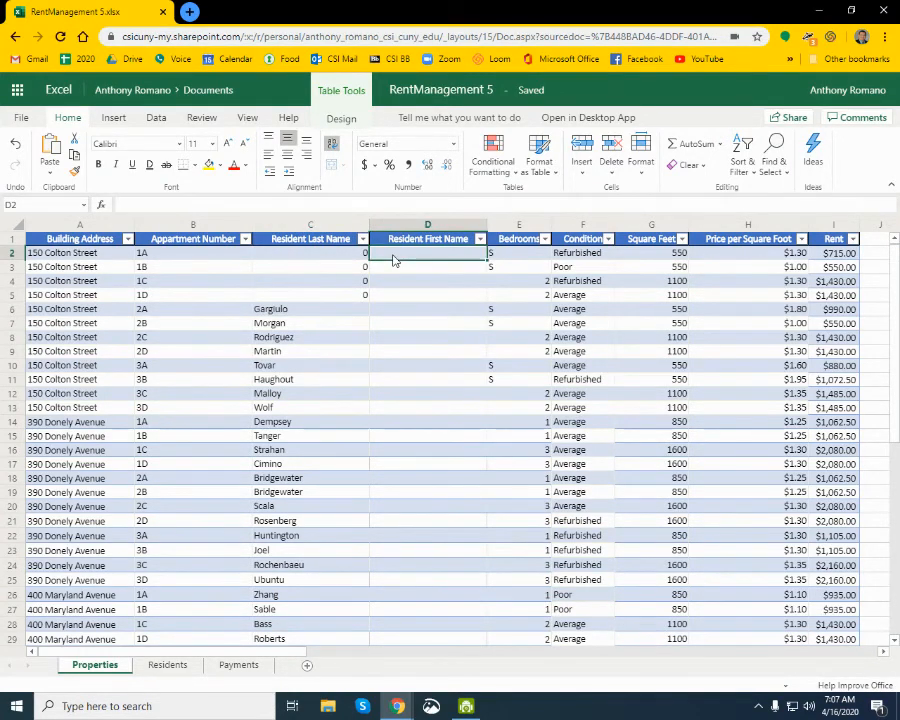
type("=")
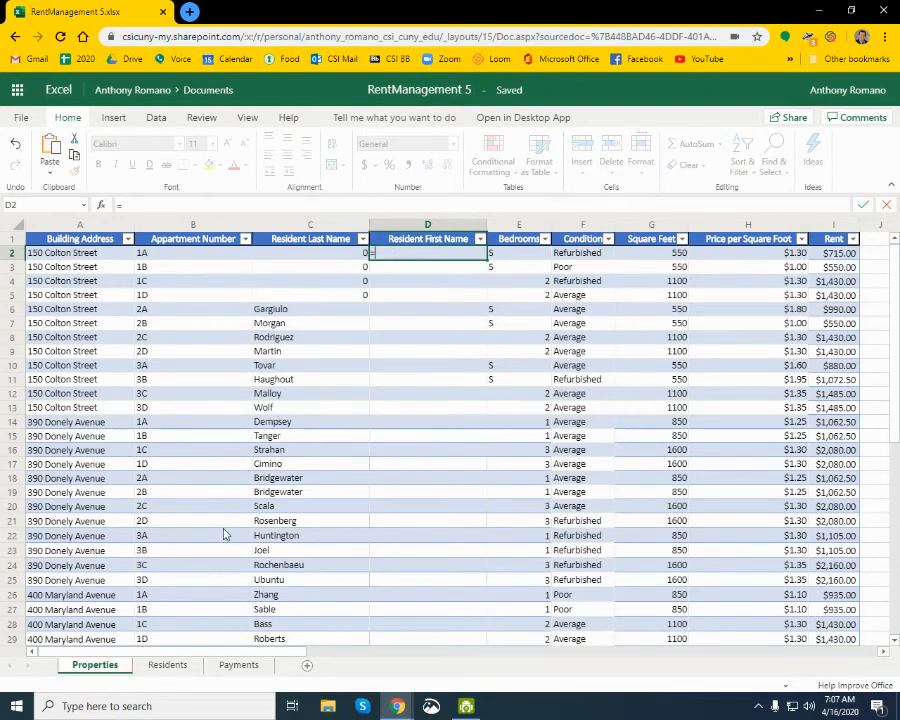
left_click(168, 665)
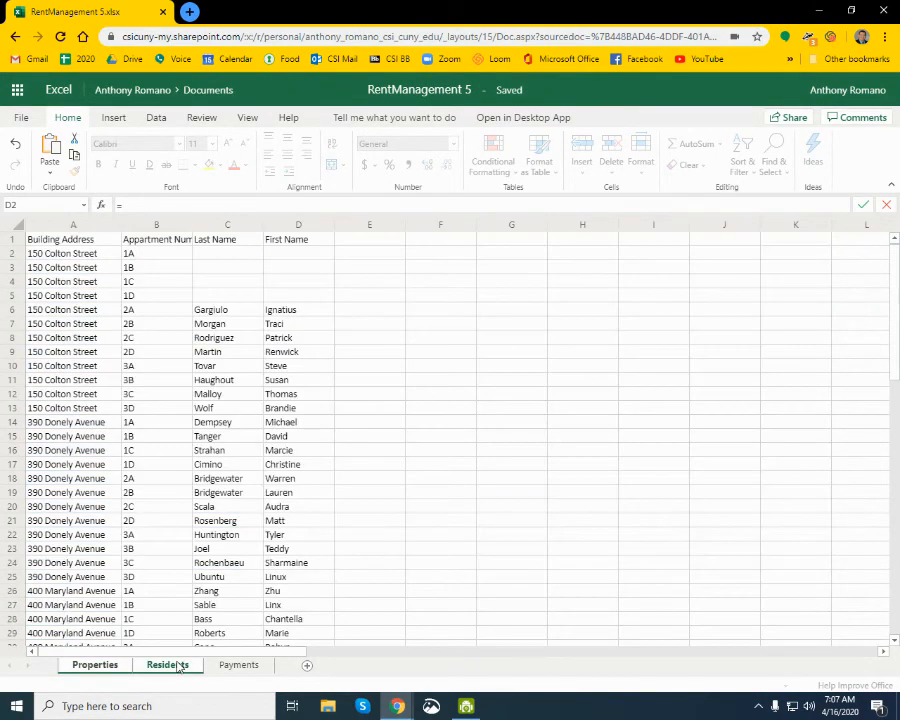
left_click(299, 259)
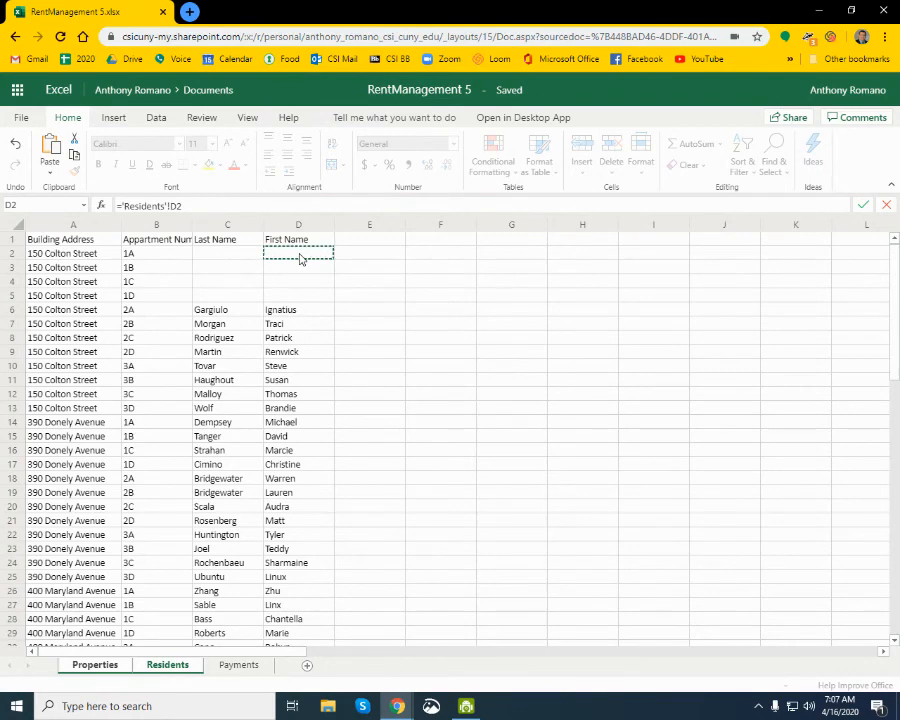
key("Return")
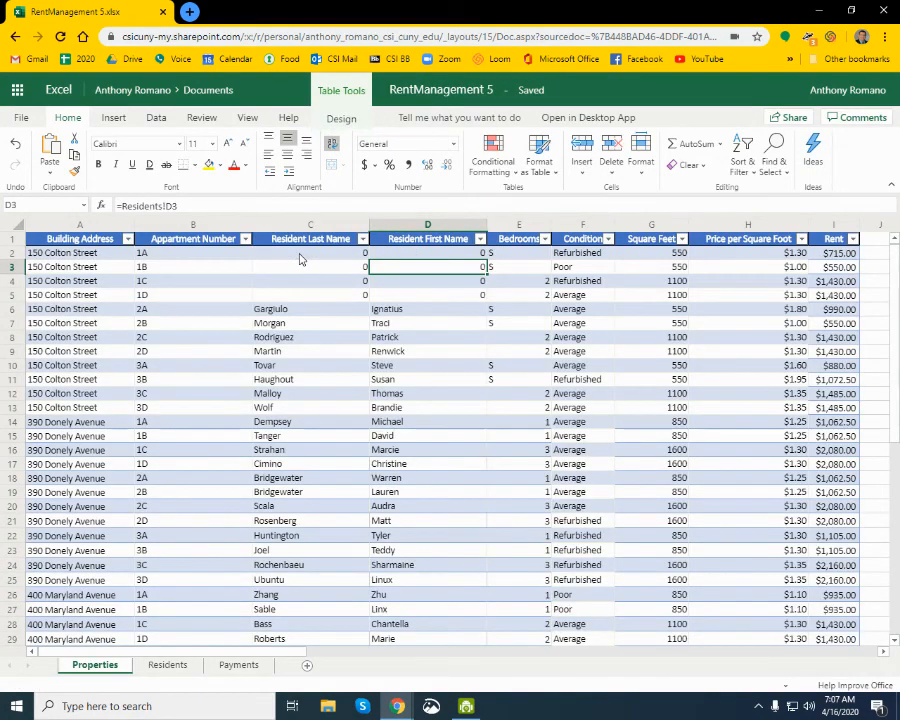